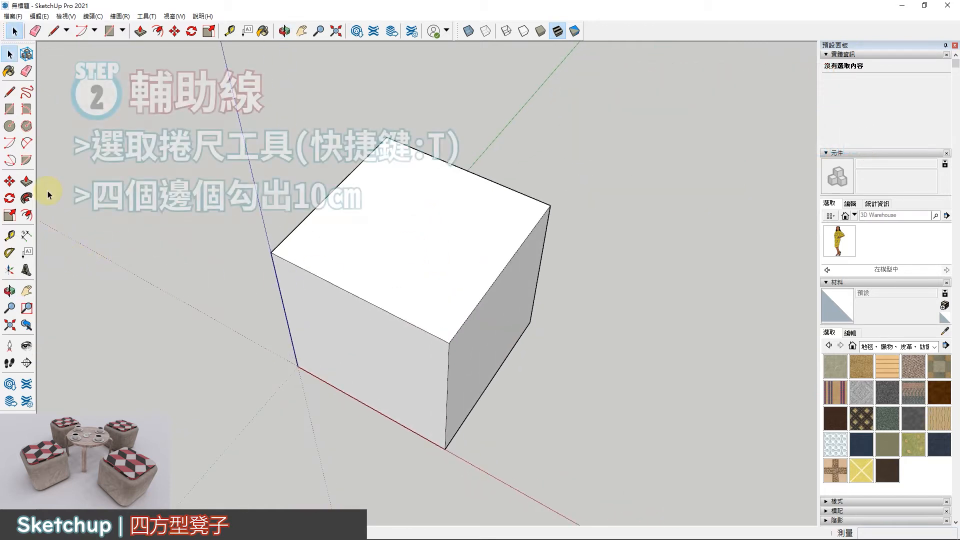
# Place construction guides 5 cm inside each of the four edges of the cube's top face
pyautogui.click(9, 236)
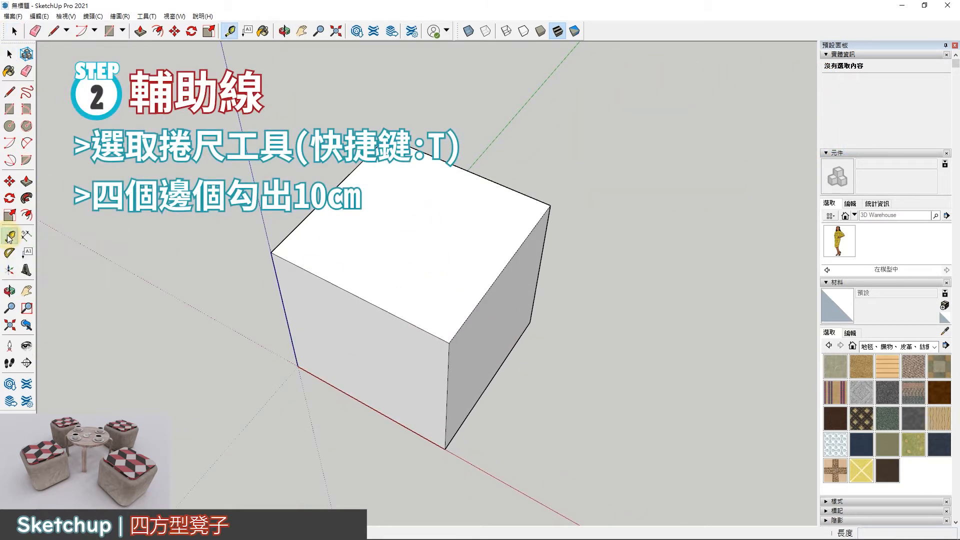
pyautogui.click(305, 218)
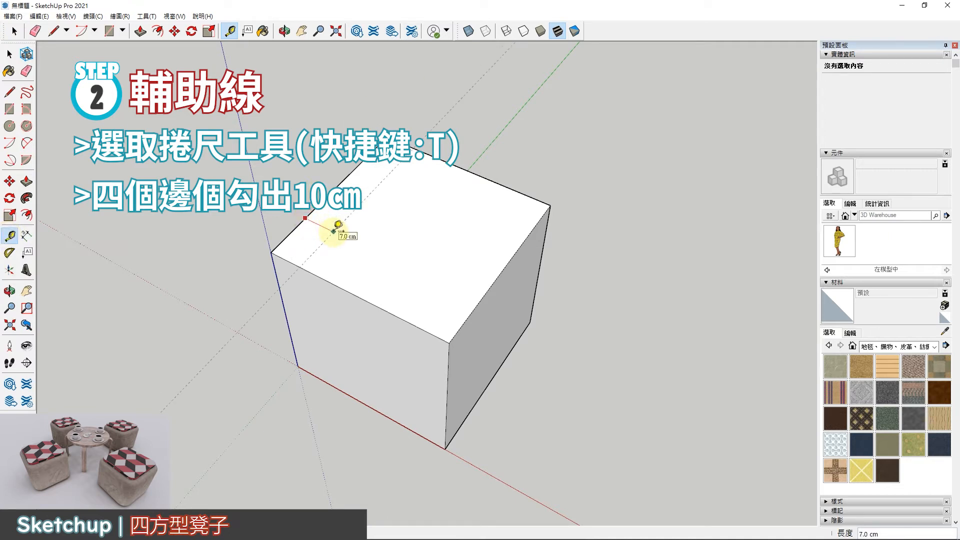
pyautogui.moveTo(346, 216); pyautogui.dragTo(341, 206, button='middle')
pyautogui.click(353, 225)
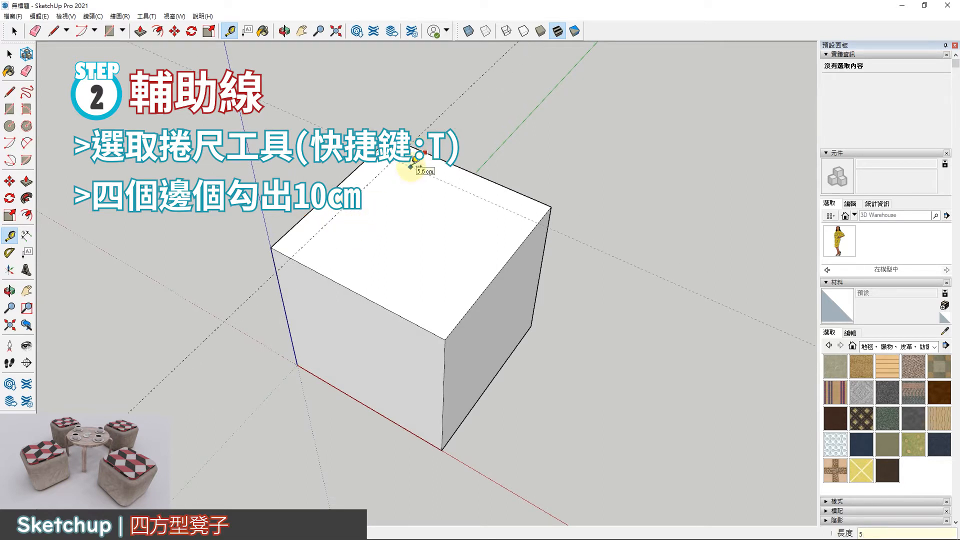
pyautogui.click(383, 214)
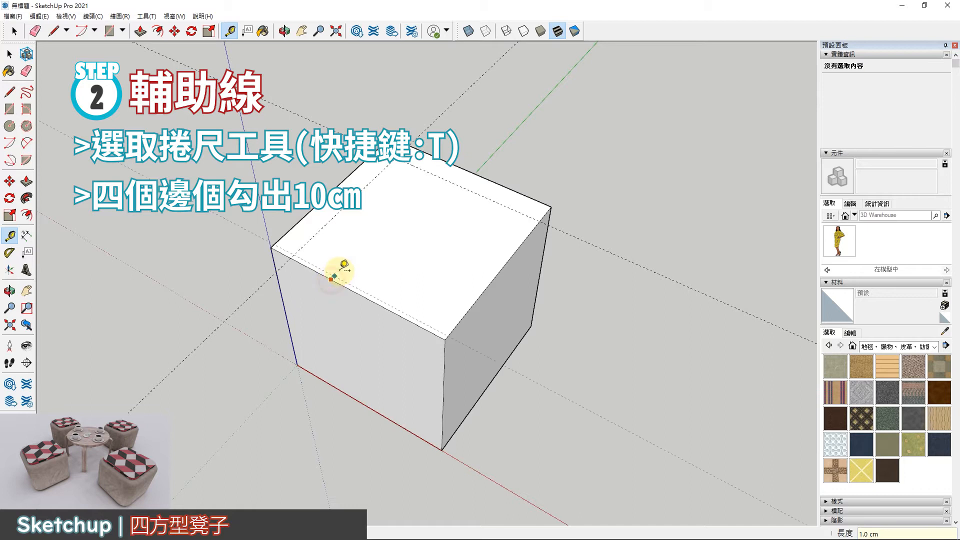
pyautogui.click(475, 301)
pyautogui.press('Return')
pyautogui.moveTo(461, 273); pyautogui.dragTo(449, 256, button='middle')
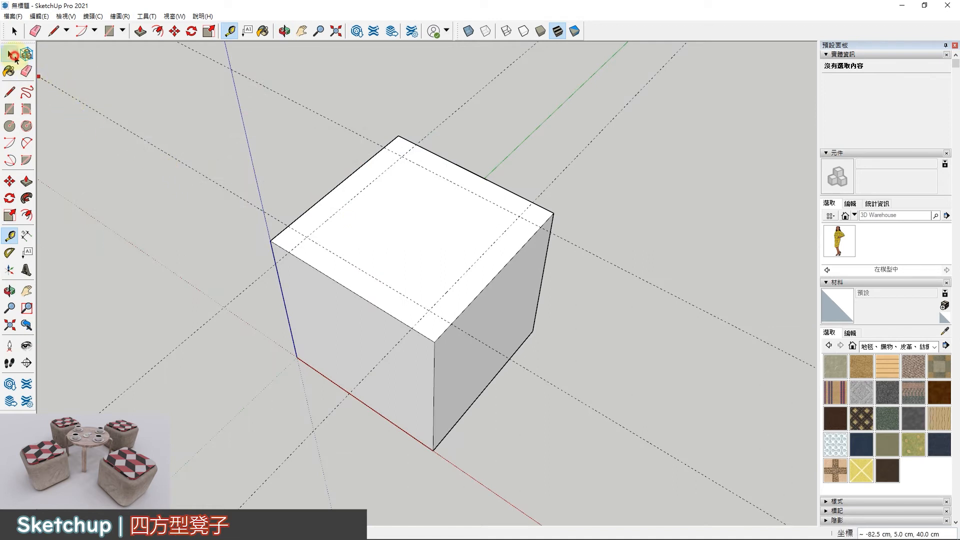
pyautogui.click(12, 55)
# Draw quarter-circle arcs at the top face's two front corners, centred on the guide intersections
pyautogui.scroll(2, 181, 183)
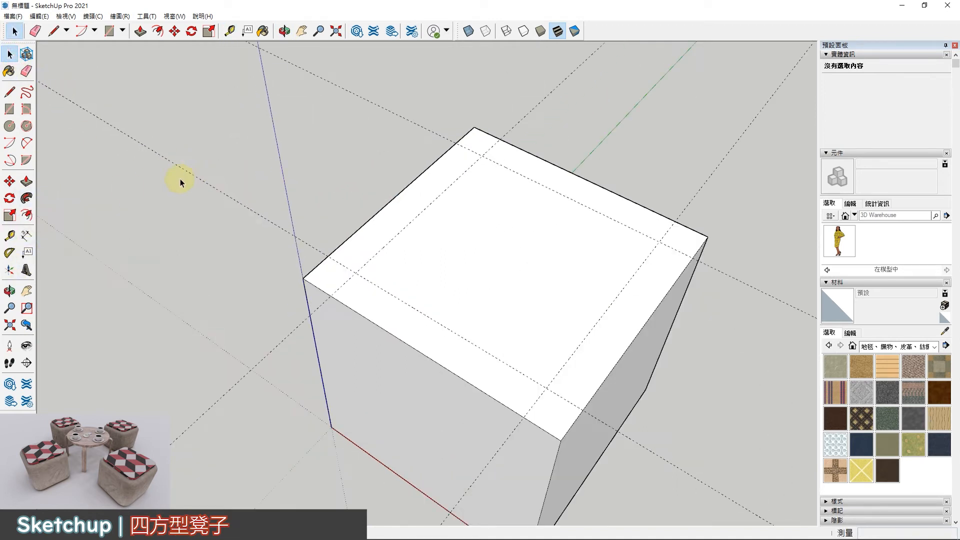
pyautogui.click(10, 144)
pyautogui.moveTo(433, 235); pyautogui.dragTo(322, 214, button='middle')
pyautogui.click(313, 260)
pyautogui.click(288, 242)
pyautogui.click(288, 279)
pyautogui.click(498, 372)
pyautogui.click(533, 394)
pyautogui.click(478, 398)
# Draw matching quarter-circle arcs at the top face's two rear corners, centred on the guide intersections
pyautogui.click(618, 229)
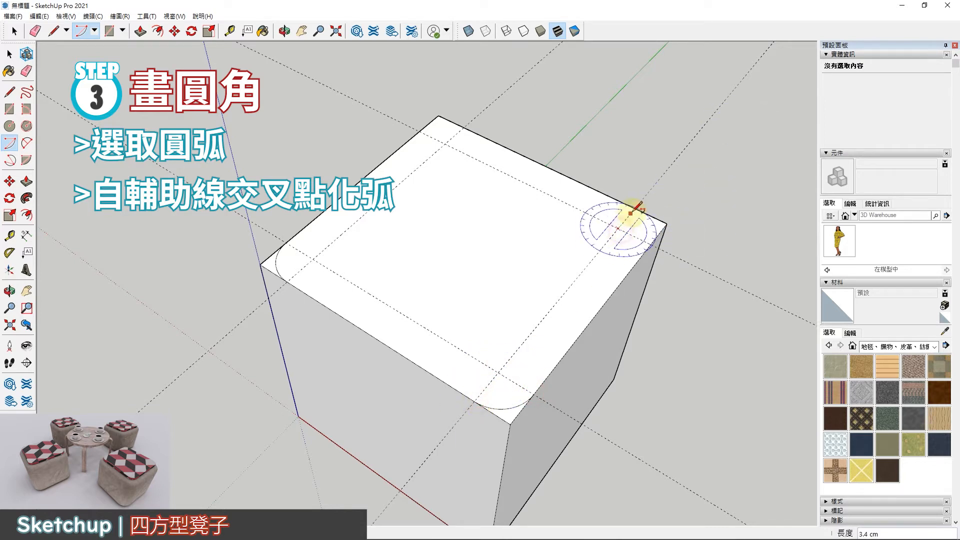
pyautogui.click(634, 208)
pyautogui.click(651, 245)
pyautogui.moveTo(661, 196); pyautogui.dragTo(654, 243, button='middle')
pyautogui.click(443, 130)
pyautogui.click(461, 109)
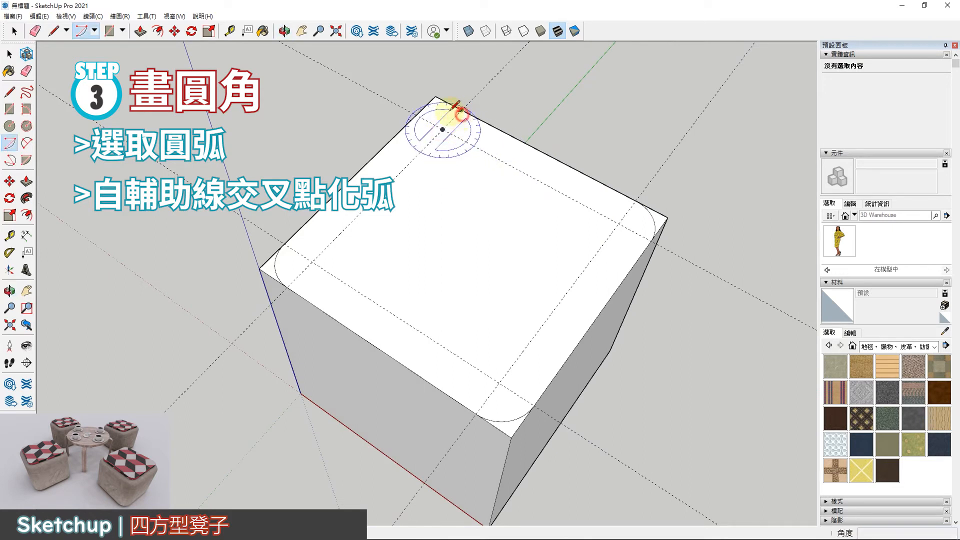
pyautogui.click(421, 114)
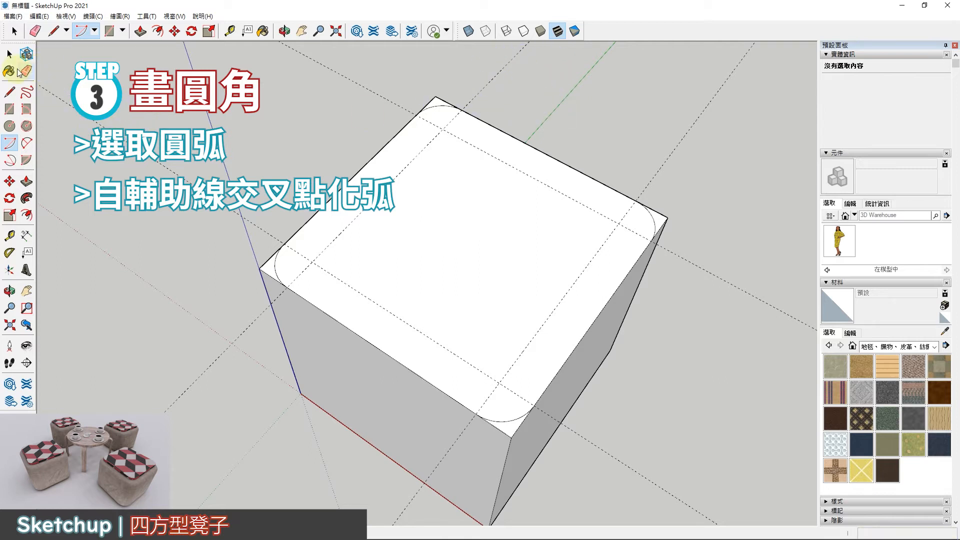
pyautogui.moveTo(280, 90); pyautogui.dragTo(380, 87, button='middle')
pyautogui.press('space')
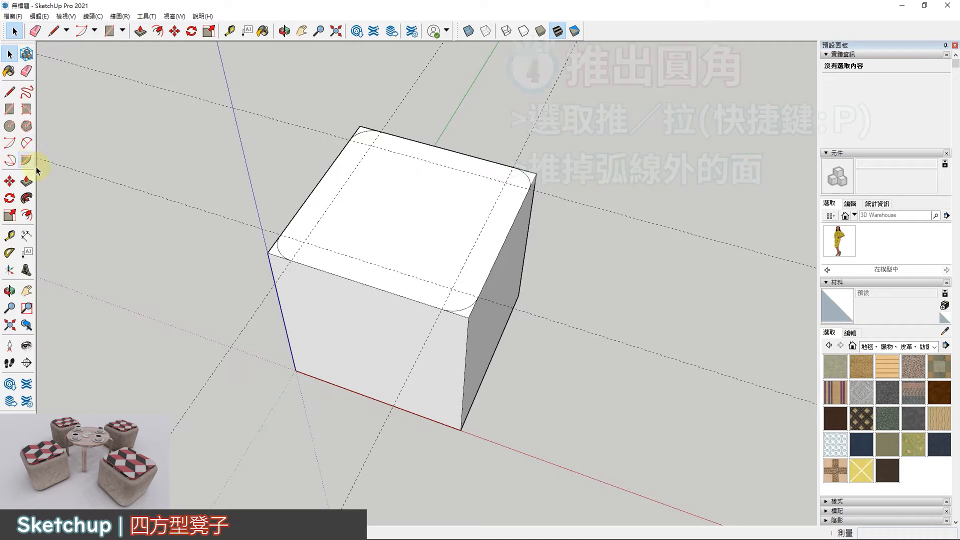
# Push the four corner areas outside the arcs down 40 cm to round the cube's vertical edges
pyautogui.click(27, 181)
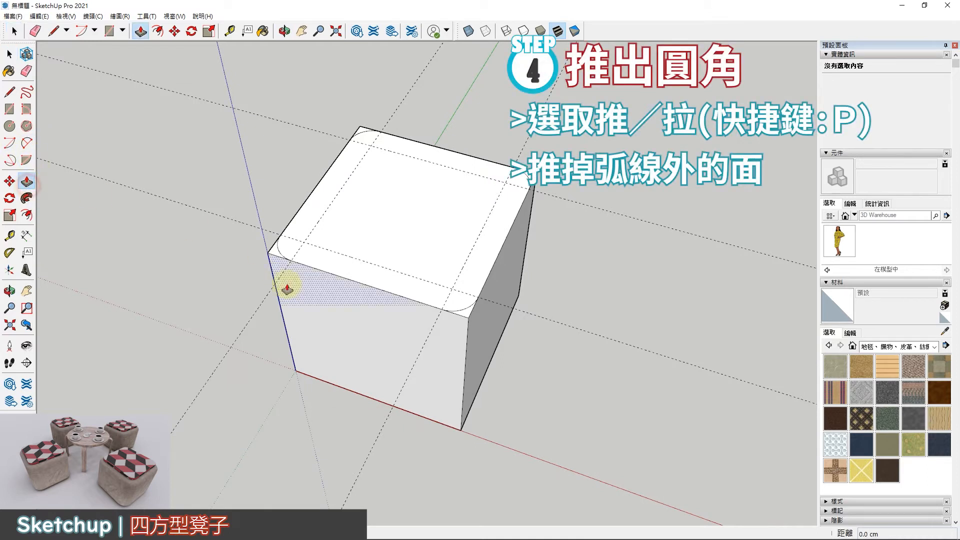
pyautogui.moveTo(275, 253); pyautogui.dragTo(298, 392)
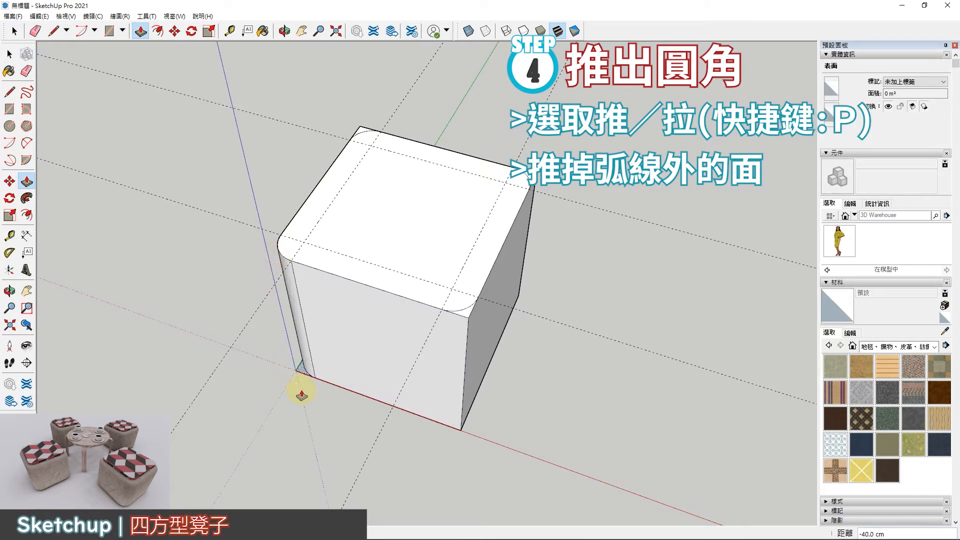
pyautogui.doubleClick(468, 313)
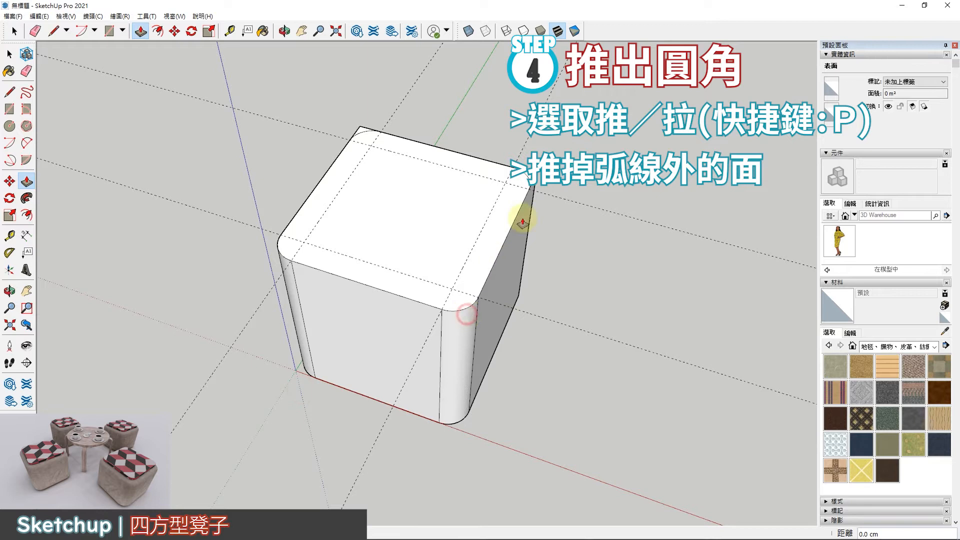
pyautogui.doubleClick(527, 175)
pyautogui.doubleClick(362, 132)
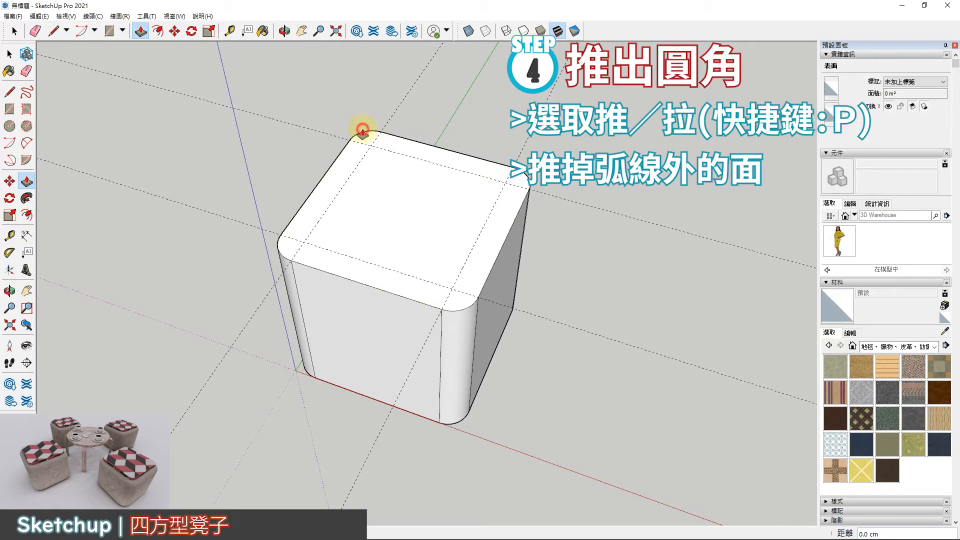
pyautogui.press('space')
# Erase all the construction guides around the rounded cube
pyautogui.moveTo(204, 190); pyautogui.dragTo(227, 181, button='middle')
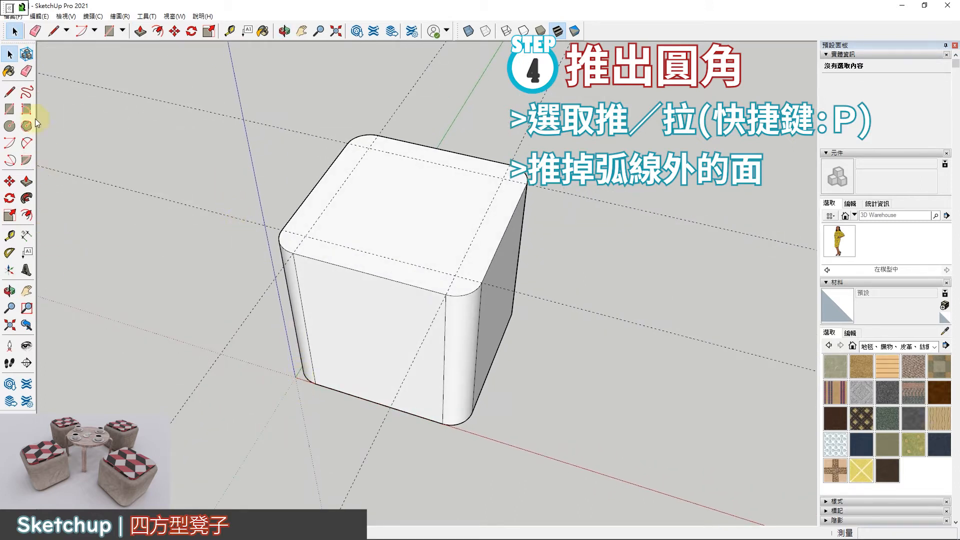
pyautogui.click(27, 71)
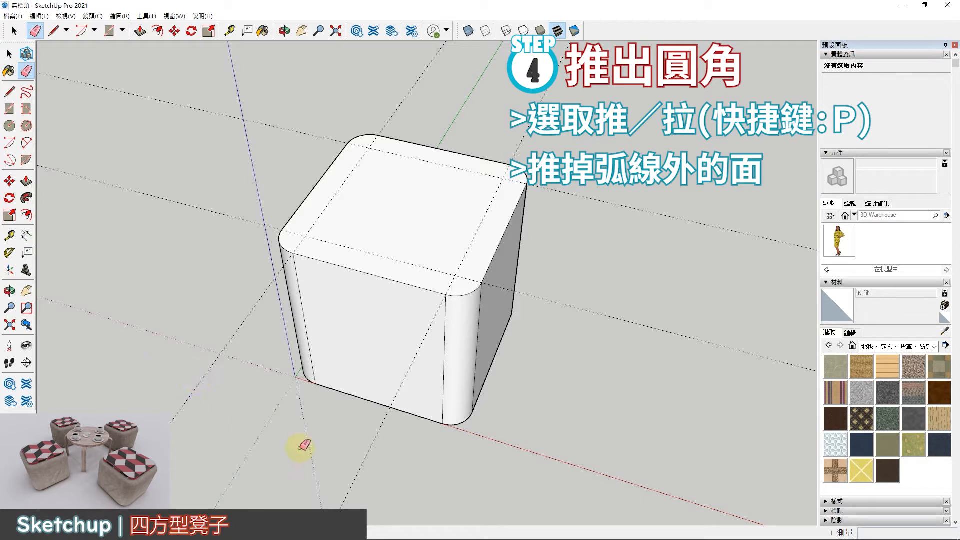
pyautogui.moveTo(546, 468); pyautogui.dragTo(637, 182)
# Draw a vertical line down the front face, from the top edge's midpoint to the bottom edge's midpoint
pyautogui.moveTo(618, 256); pyautogui.dragTo(536, 240, button='middle')
pyautogui.click(405, 236)
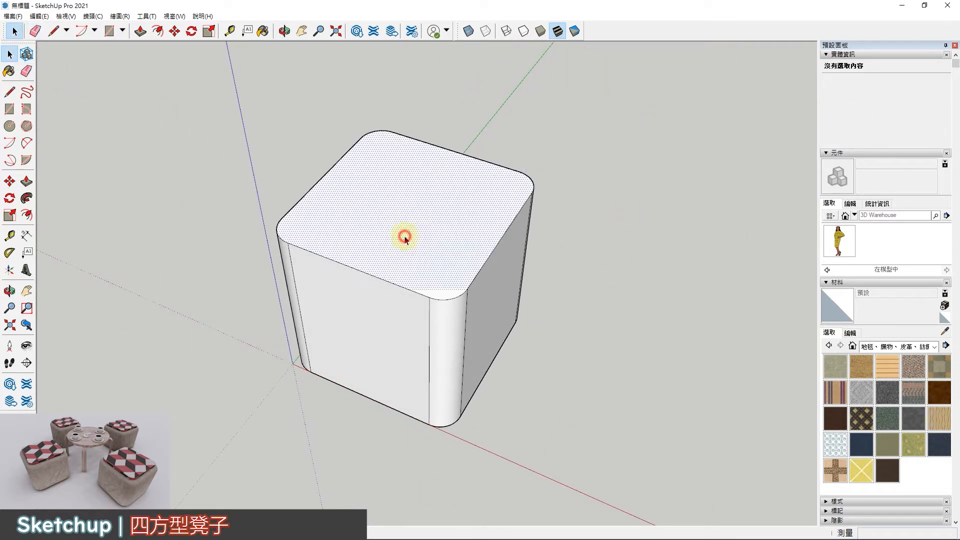
pyautogui.moveTo(442, 310); pyautogui.dragTo(212, 211, button='middle')
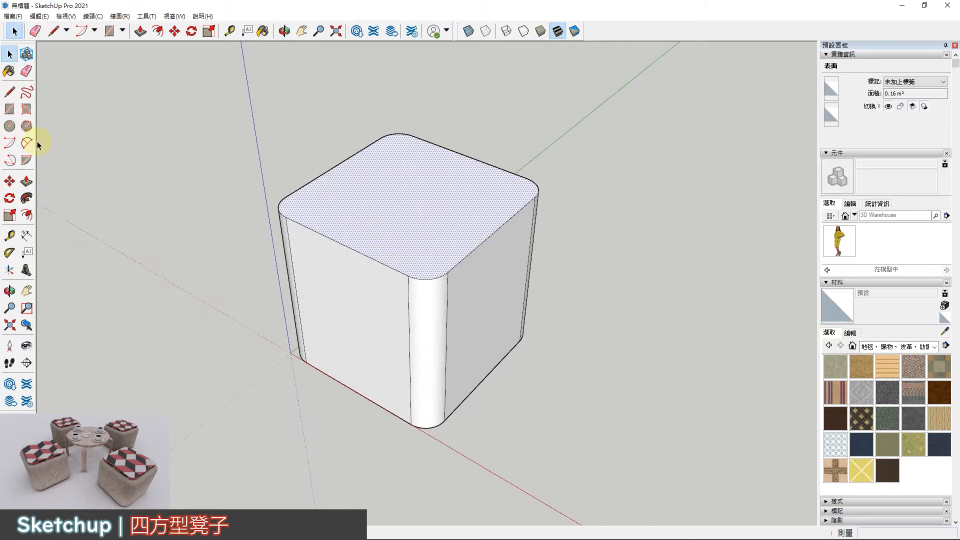
pyautogui.click(9, 92)
pyautogui.click(344, 245)
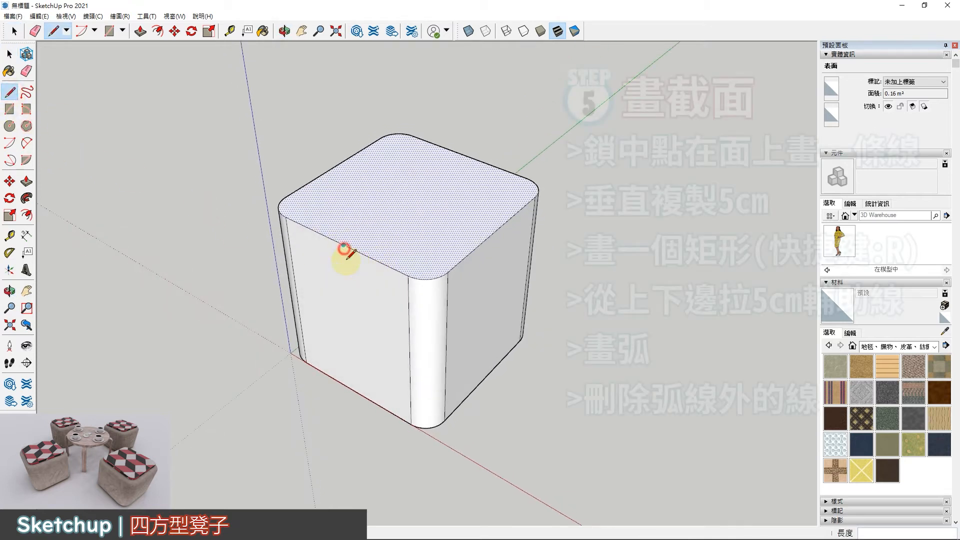
pyautogui.click(356, 391)
pyautogui.moveTo(351, 323); pyautogui.dragTo(320, 300, button='middle')
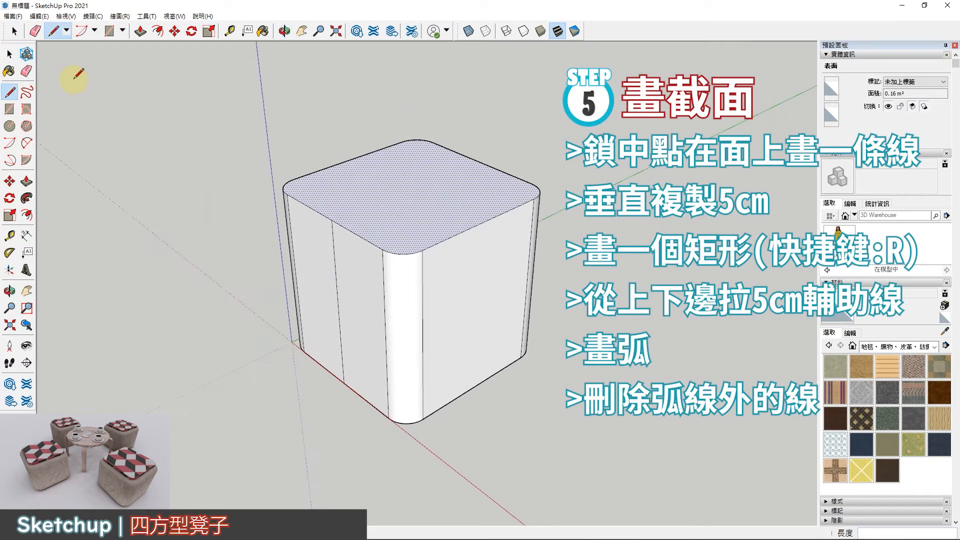
# Copy the vertical midline 5 cm outward from the front face along the green axis
pyautogui.click(10, 54)
pyautogui.click(334, 264)
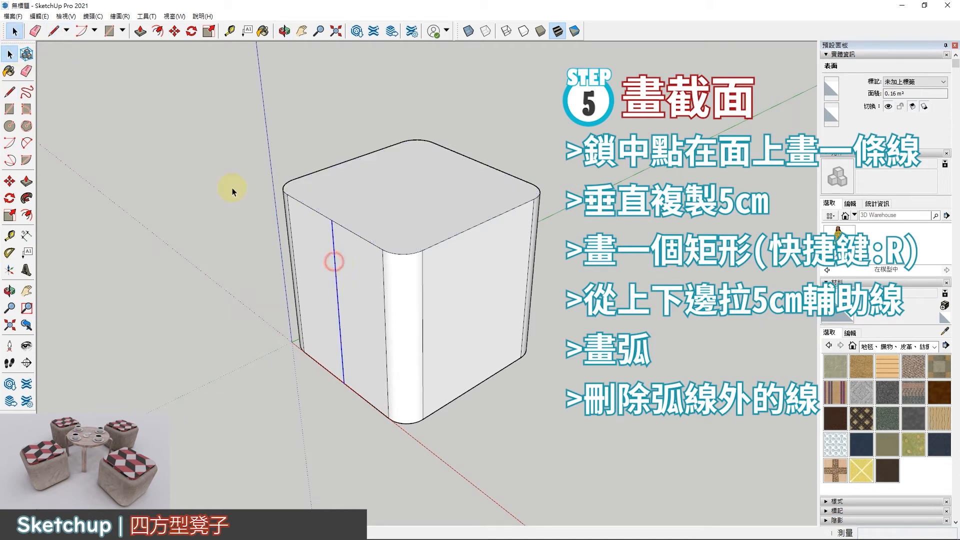
pyautogui.click(9, 181)
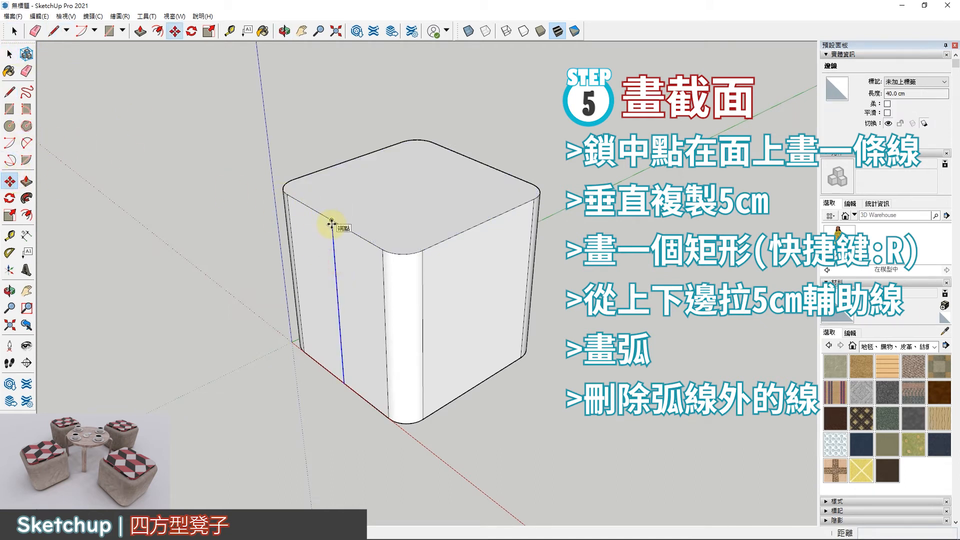
pyautogui.click(332, 223)
pyautogui.press('ctrl')
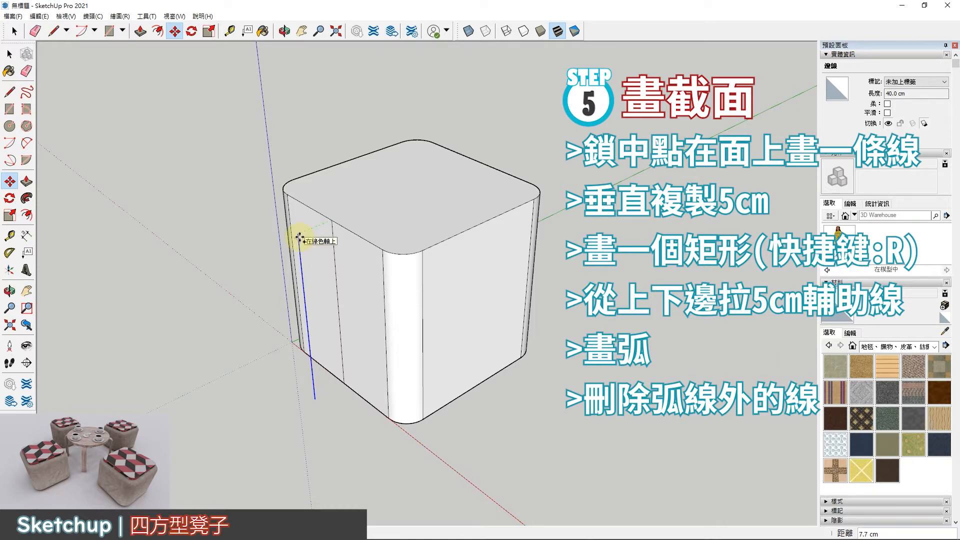
pyautogui.write('5')
pyautogui.press('Return')
# Draw a rectangle spanning from the copied line's top end to the bottom end of the original midline
pyautogui.press('o')
pyautogui.moveTo(373, 163); pyautogui.dragTo(368, 205)
pyautogui.scroll(2, 316, 225)
pyautogui.press('m')
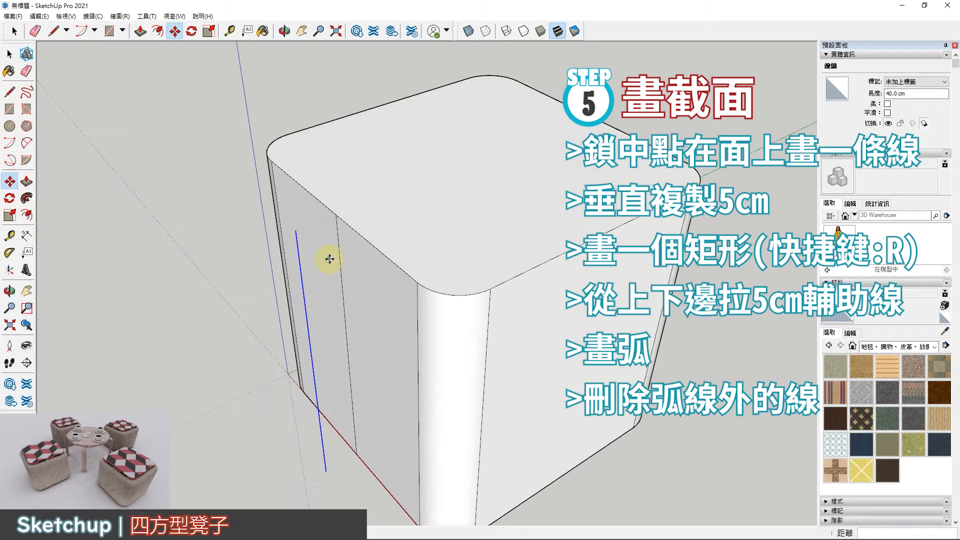
pyautogui.moveTo(329, 258); pyautogui.dragTo(317, 182, button='middle')
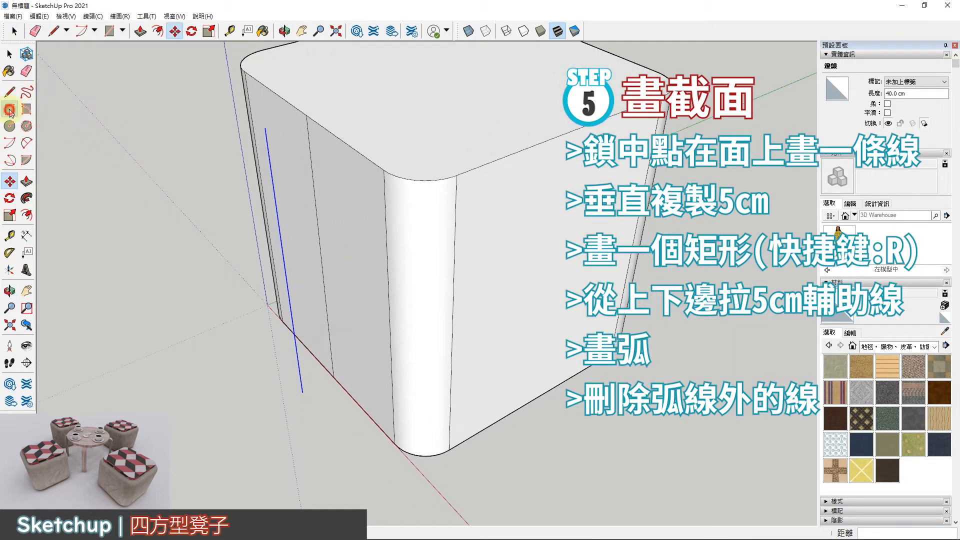
pyautogui.click(9, 109)
pyautogui.click(265, 127)
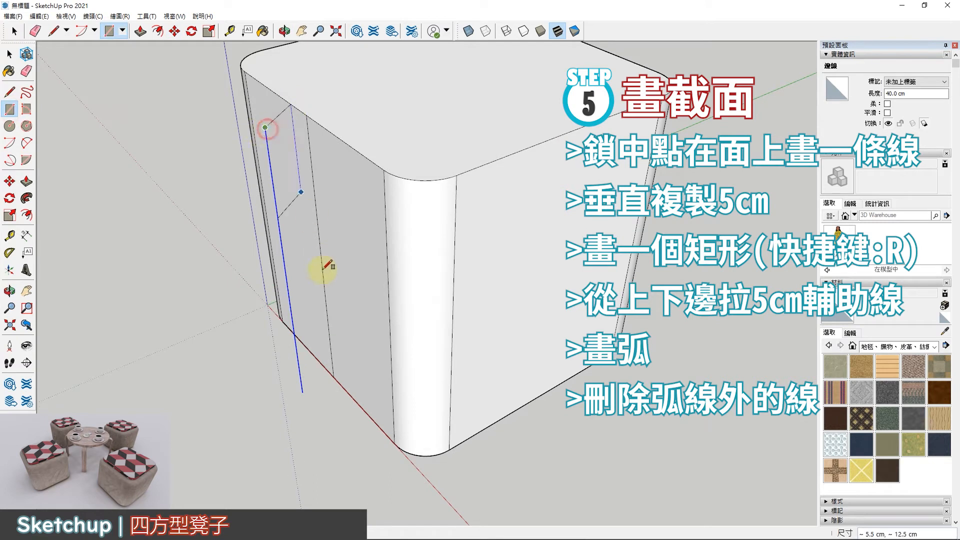
pyautogui.click(333, 377)
# Place guides 5 cm inside the top and bottom edges of the upright rectangle
pyautogui.moveTo(311, 236)
pyautogui.mouseDown(button='middle')
pyautogui.moveTo(328, 255)
pyautogui.moveTo(320, 245)
pyautogui.mouseUp(button='middle')
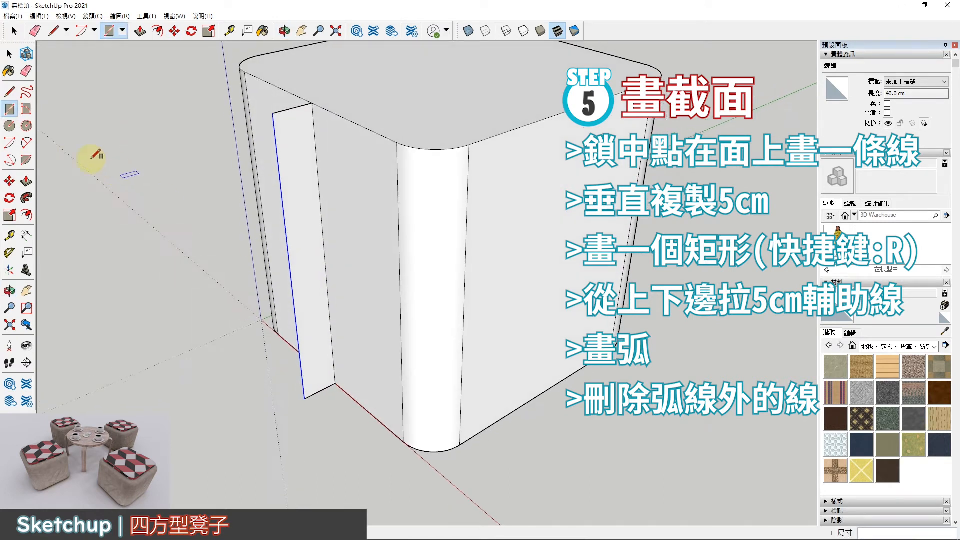
pyautogui.click(10, 235)
pyautogui.click(279, 111)
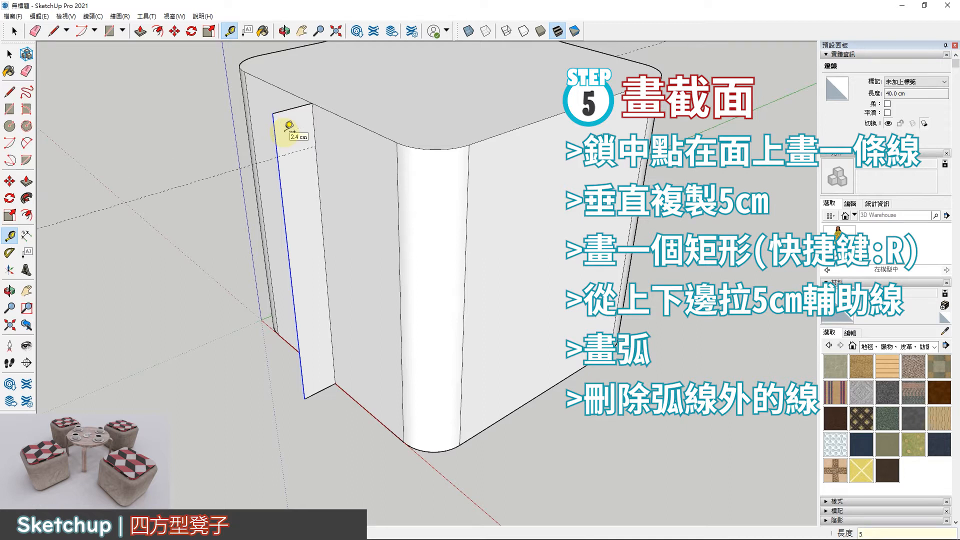
pyautogui.click(312, 395)
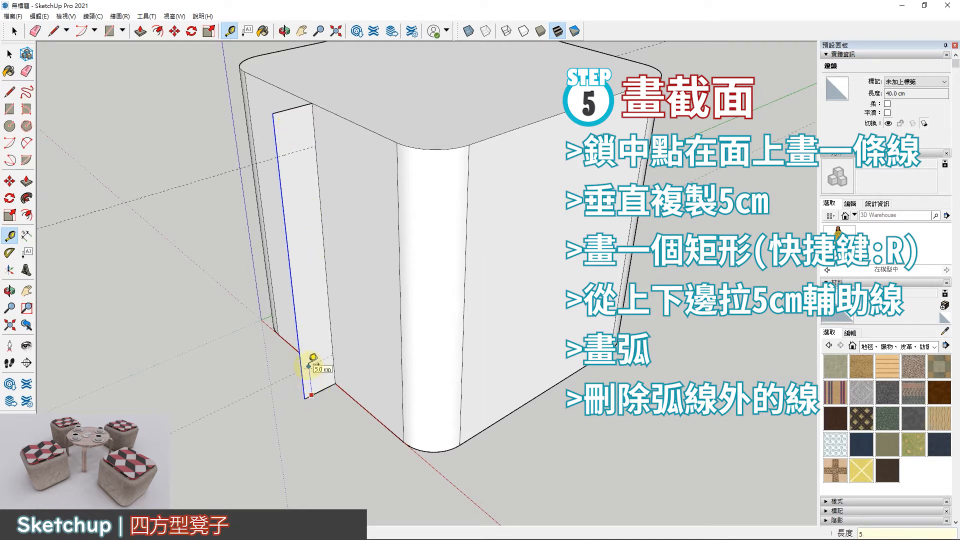
# Draw quarter-circle arcs rounding the upper and lower outer corners of the upright rectangle, centred on its guides
pyautogui.moveTo(315, 324); pyautogui.dragTo(307, 292, button='middle')
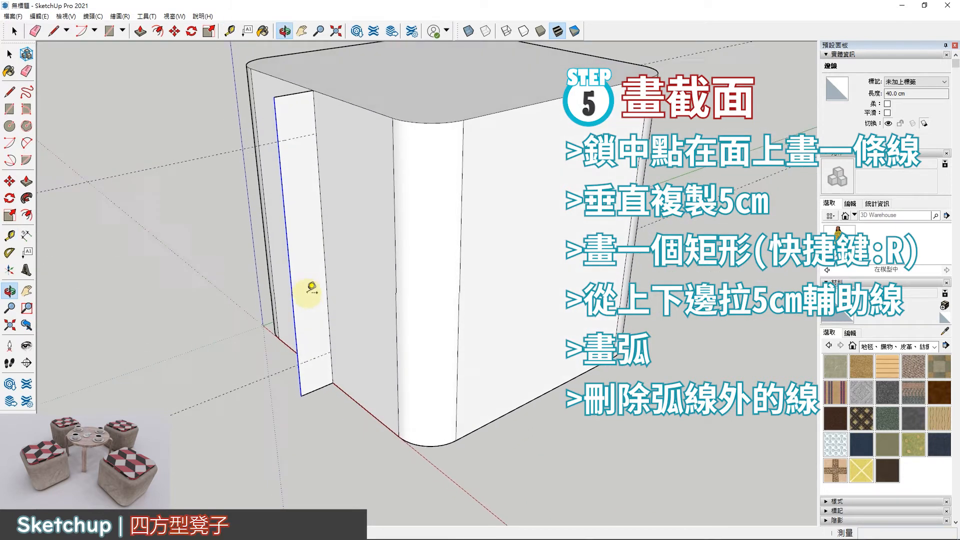
pyautogui.click(9, 144)
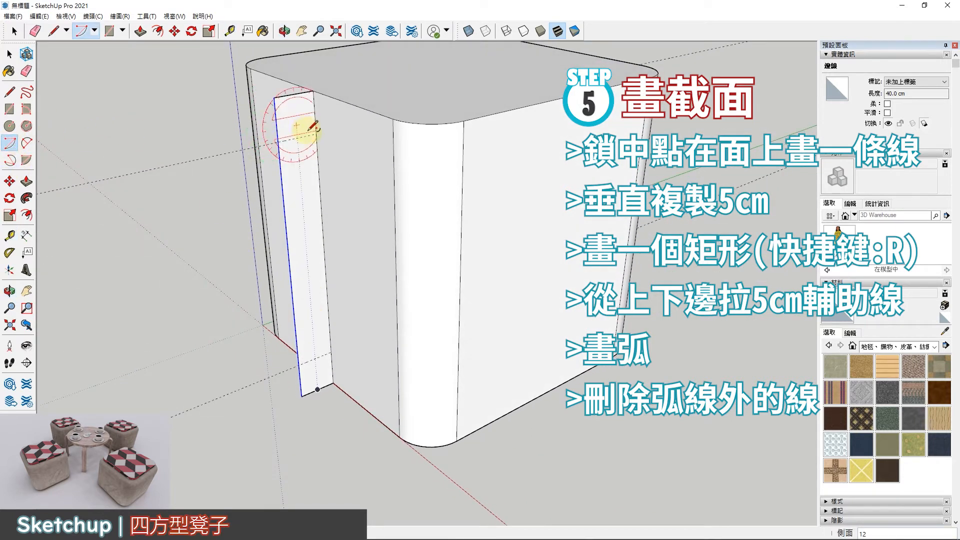
pyautogui.click(314, 93)
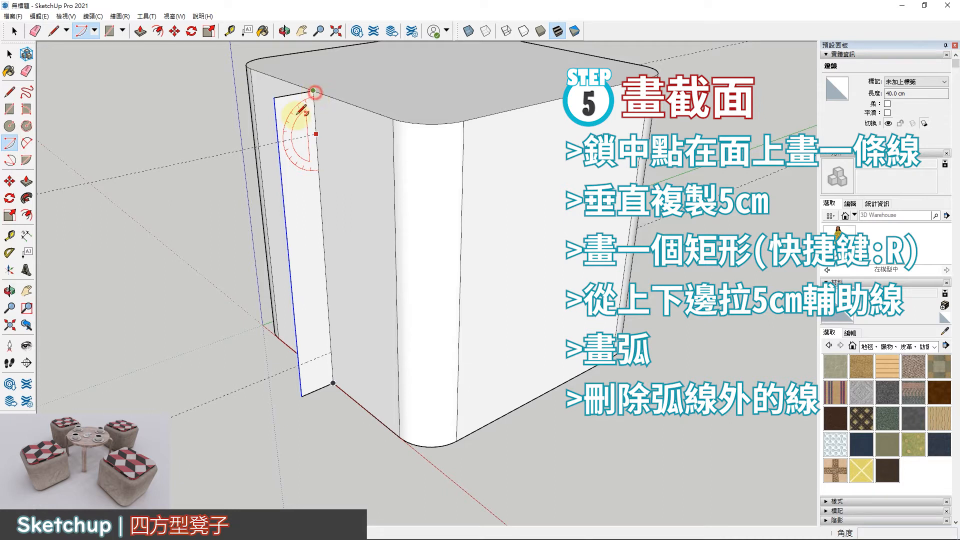
pyautogui.click(275, 146)
pyautogui.click(331, 352)
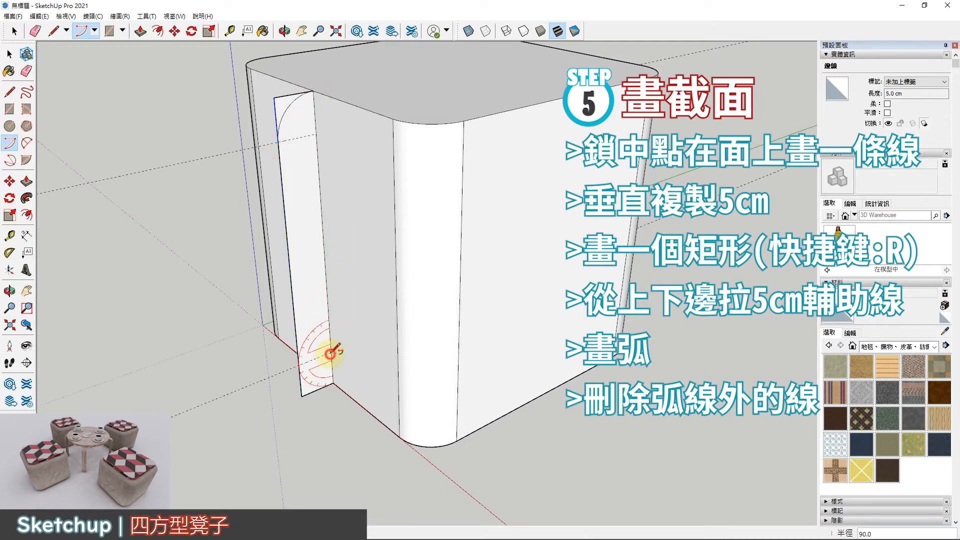
pyautogui.click(299, 365)
pyautogui.click(334, 385)
# Erase the upright rectangle's corner edges outside both arcs, along with the guides
pyautogui.moveTo(289, 265)
pyautogui.mouseDown(button='middle')
pyautogui.moveTo(272, 293)
pyautogui.moveTo(233, 289)
pyautogui.mouseUp(button='middle')
pyautogui.click(8, 56)
pyautogui.click(26, 71)
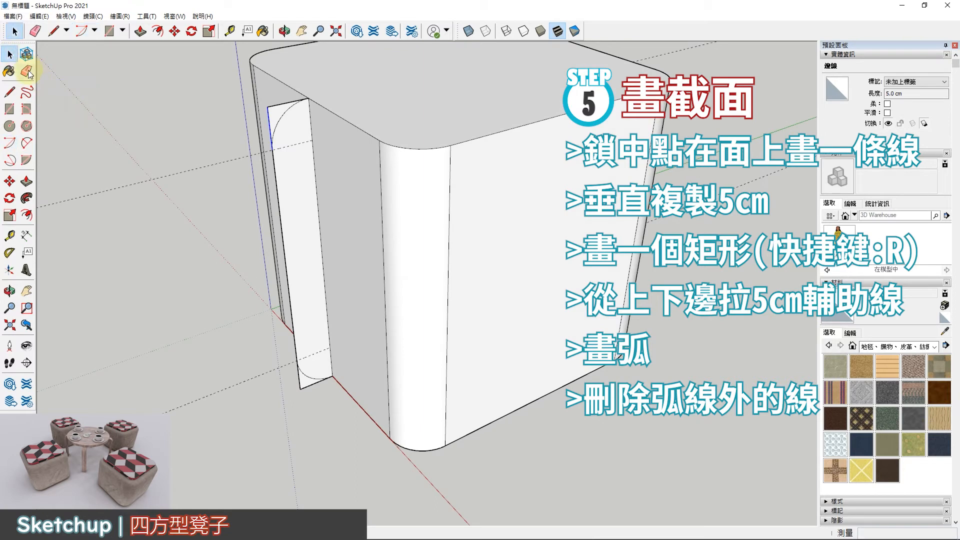
pyautogui.moveTo(214, 132)
pyautogui.mouseDown(button='middle')
pyautogui.moveTo(122, 101)
pyautogui.moveTo(277, 69)
pyautogui.mouseUp(button='middle')
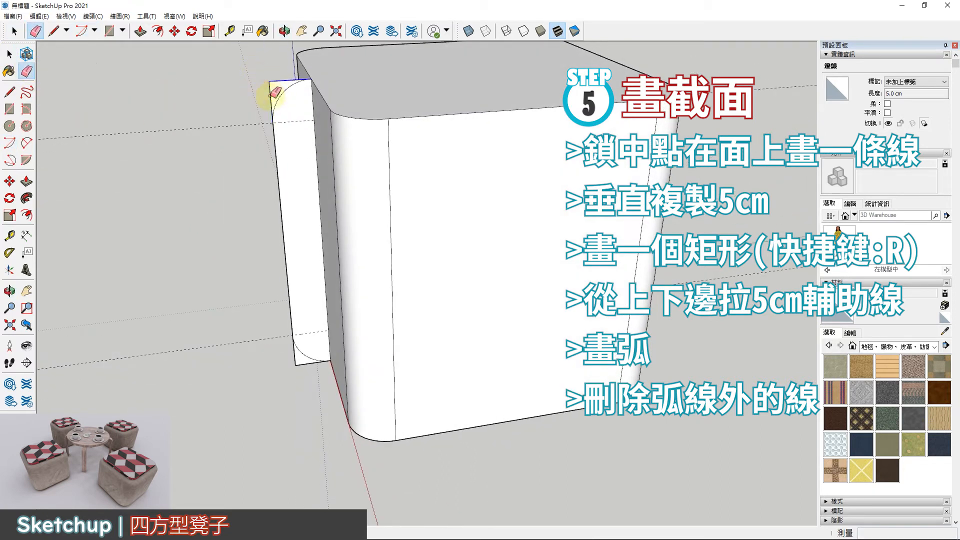
pyautogui.moveTo(265, 102); pyautogui.dragTo(266, 103)
pyautogui.moveTo(300, 364); pyautogui.dragTo(250, 360)
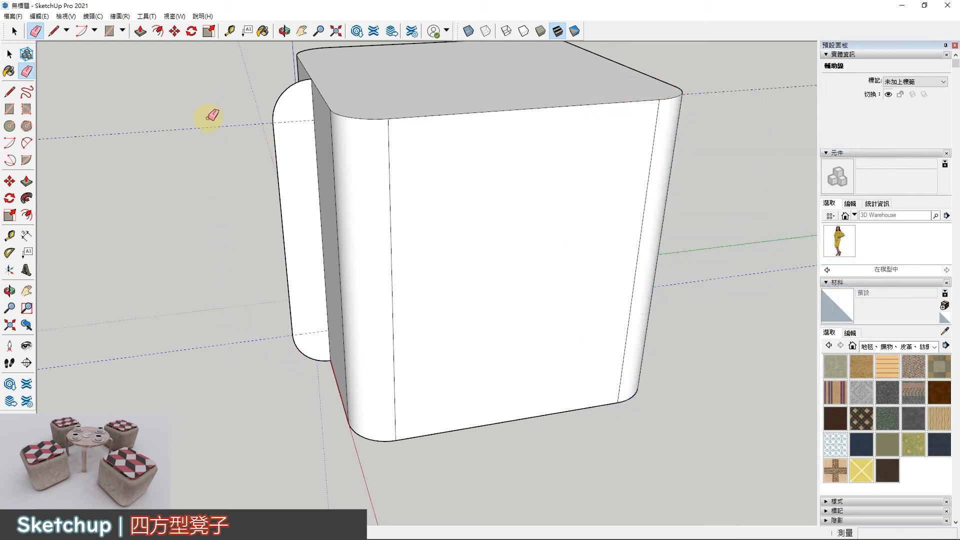
pyautogui.scroll(-5, 204, 229)
pyautogui.moveTo(397, 283); pyautogui.dragTo(230, 145, button='middle')
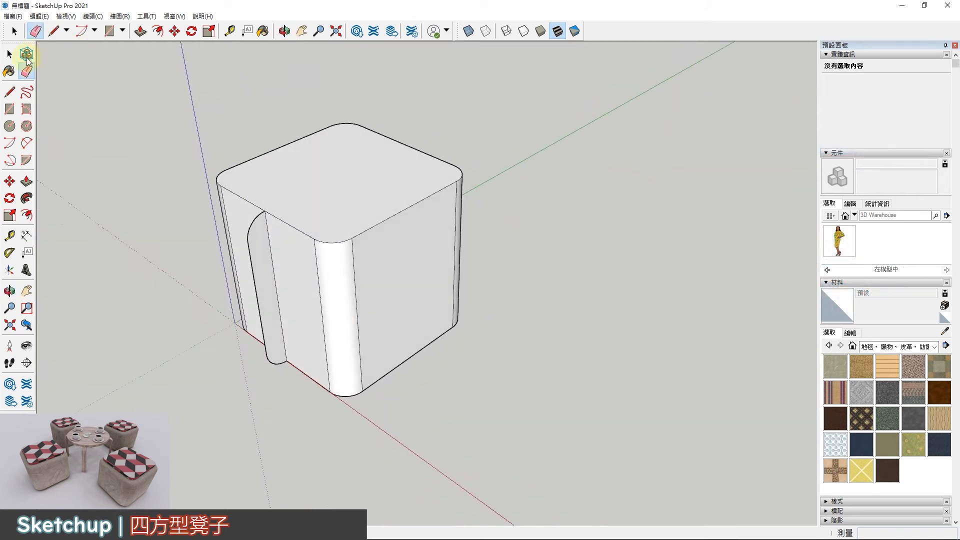
# Select only the boundary edges of the cube's top face, leaving the face itself out of the selection
pyautogui.click(6, 53)
pyautogui.moveTo(239, 194); pyautogui.dragTo(239, 106, button='middle')
pyautogui.moveTo(243, 128); pyautogui.dragTo(552, 192)
pyautogui.moveTo(333, 164); pyautogui.dragTo(499, 287, button='middle')
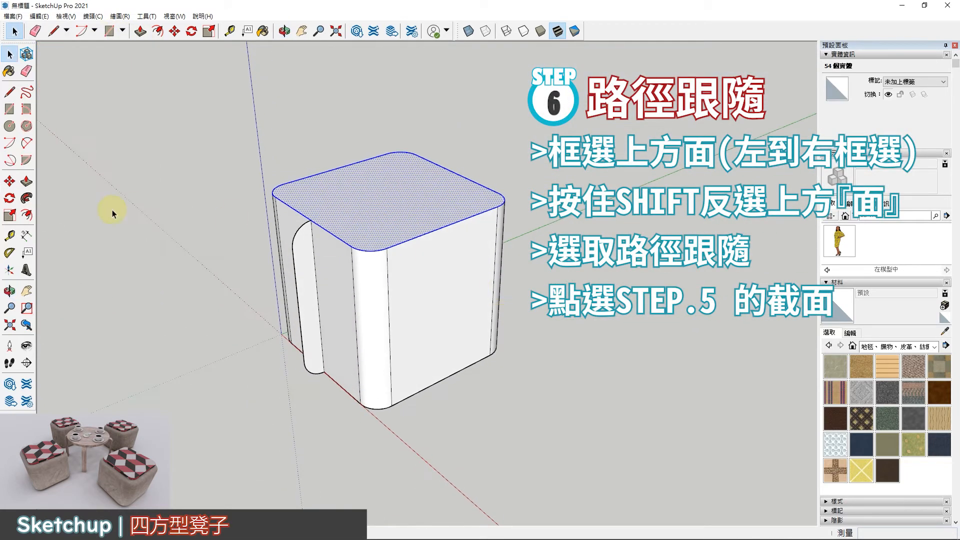
pyautogui.keyDown('shift'); pyautogui.click(386, 201); pyautogui.keyUp('shift')
pyautogui.moveTo(344, 225); pyautogui.dragTo(365, 231, button='middle')
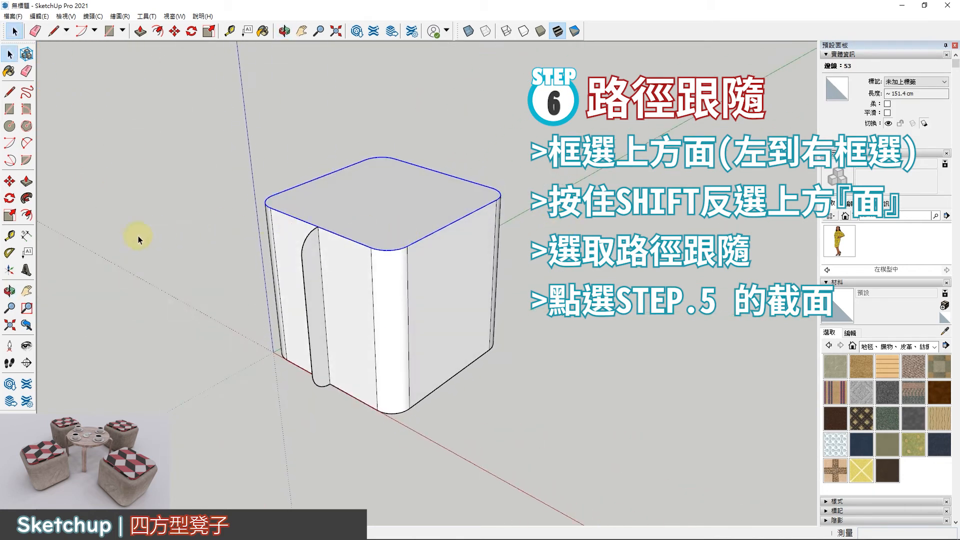
# Sweep the rounded profile around the top outline with Follow Me
pyautogui.click(30, 200)
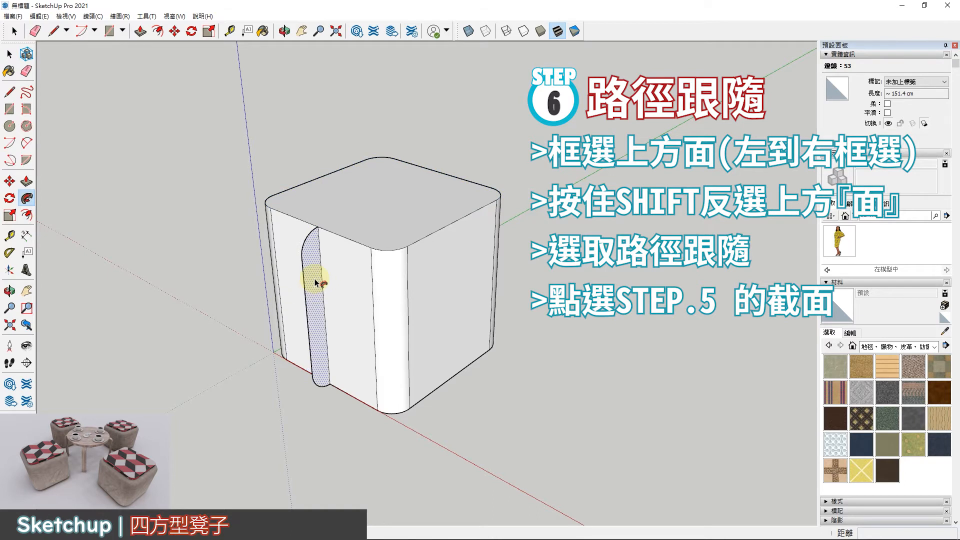
pyautogui.click(315, 282)
pyautogui.moveTo(315, 274); pyautogui.dragTo(341, 302, button='middle')
pyautogui.click(9, 54)
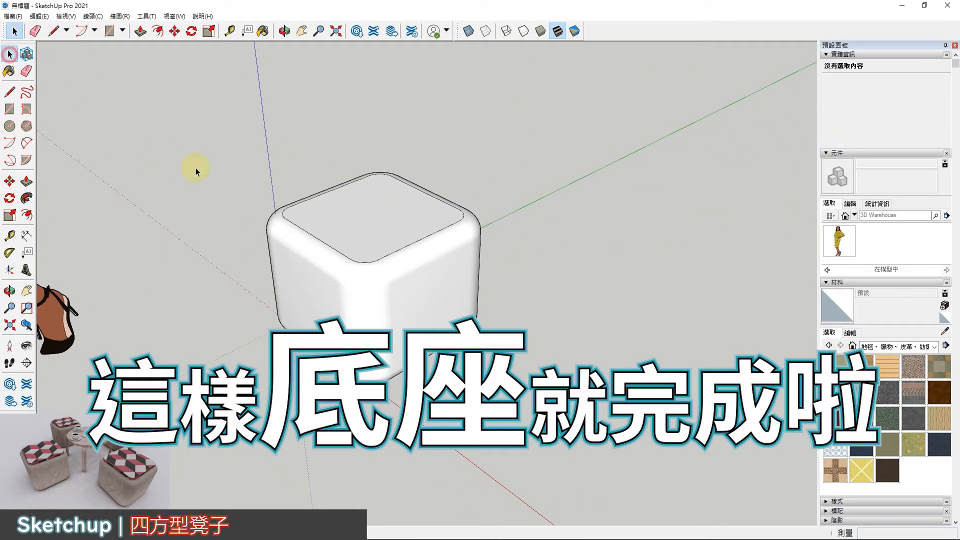
# Copy the stool's top face straight up along the blue axis, about 19 cm above the base
pyautogui.moveTo(269, 215); pyautogui.dragTo(341, 275, button='middle')
pyautogui.click(368, 239)
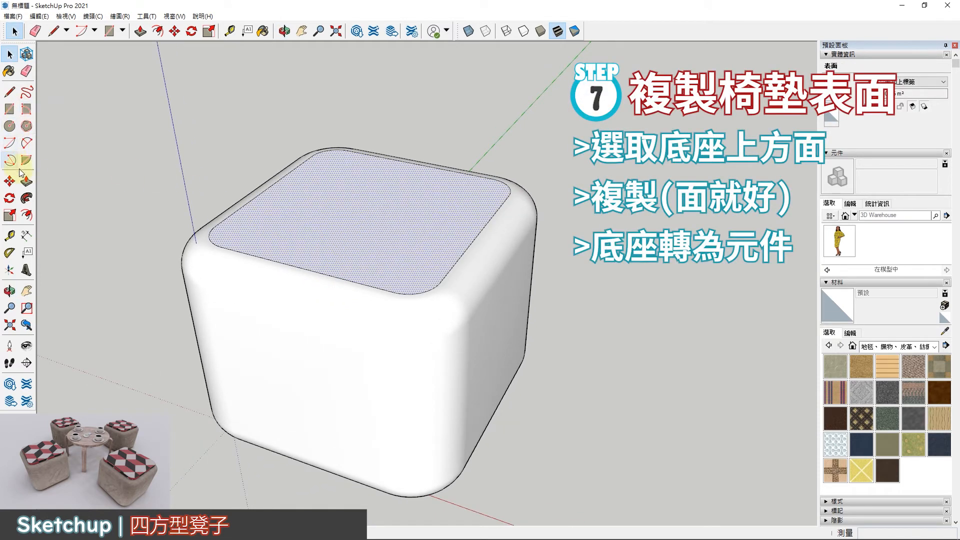
pyautogui.click(9, 181)
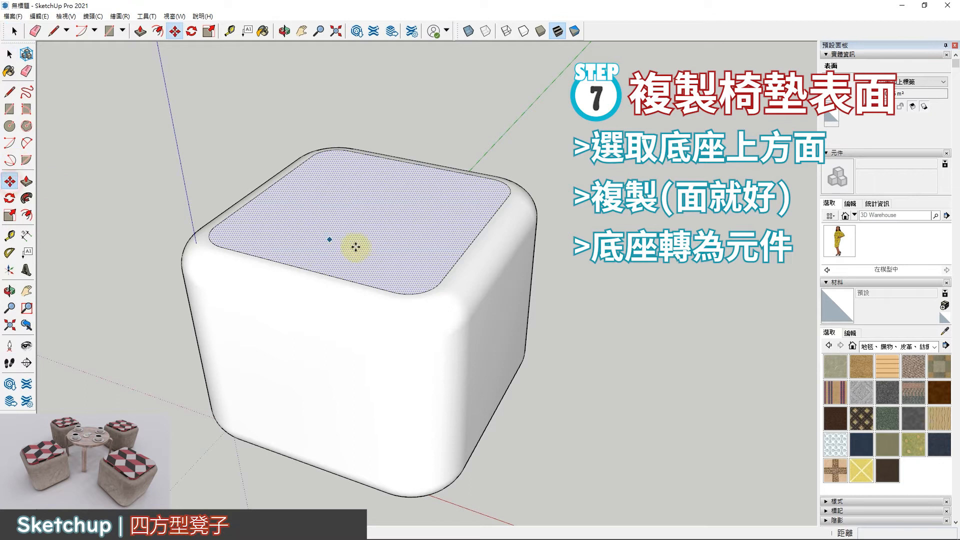
pyautogui.moveTo(344, 215); pyautogui.dragTo(339, 162)
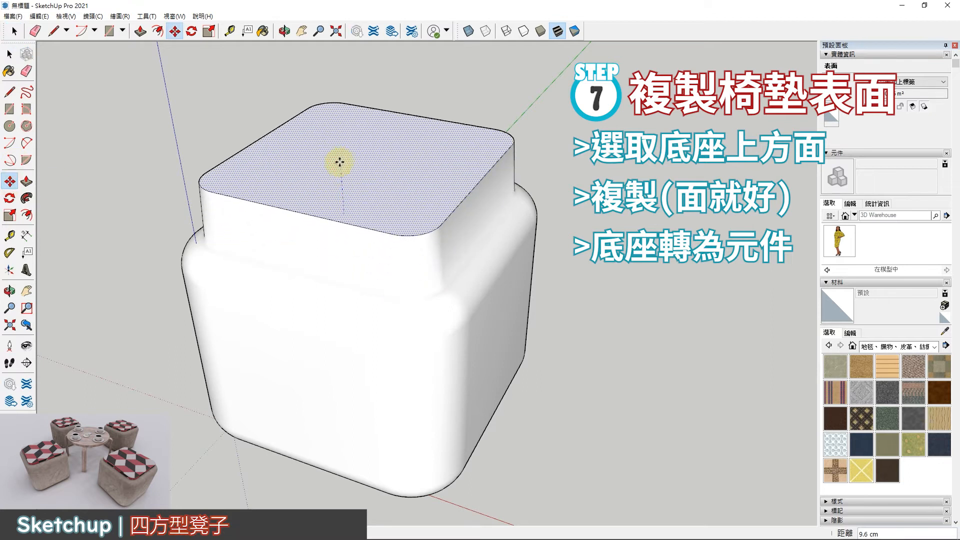
pyautogui.press('ctrl')
pyautogui.moveTo(339, 162); pyautogui.dragTo(334, 107)
pyautogui.moveTo(392, 253); pyautogui.dragTo(432, 206, button='middle')
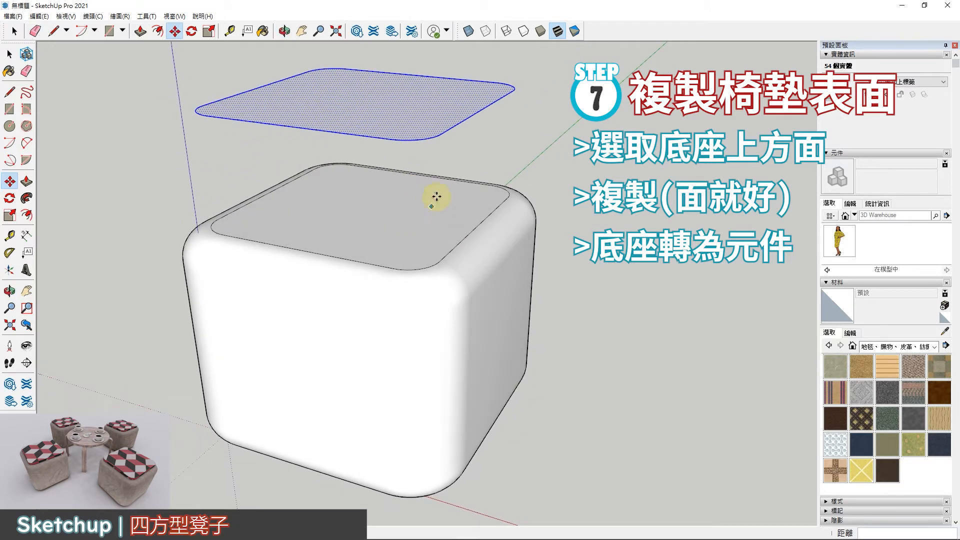
# Select the whole stool base and make it a component with the default settings
pyautogui.click(9, 54)
pyautogui.tripleClick(310, 215)
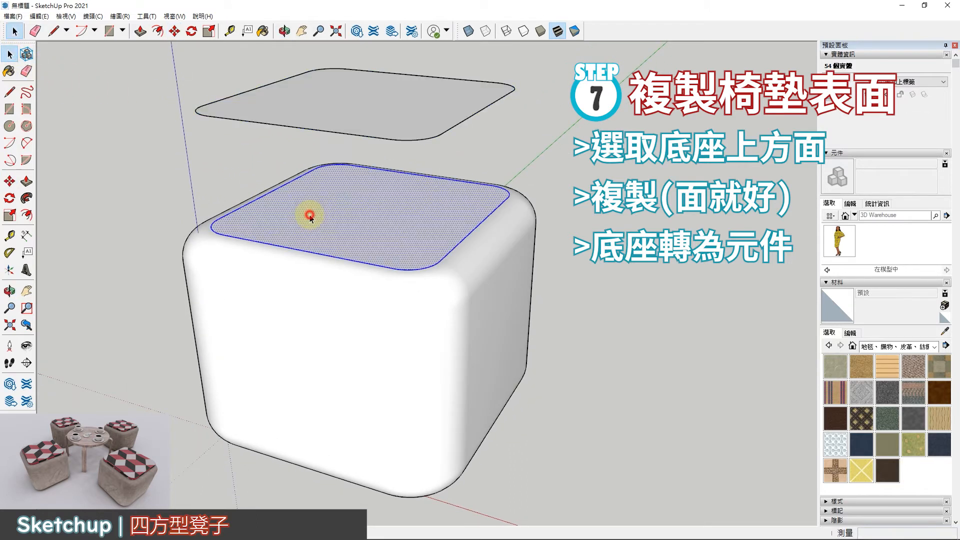
pyautogui.rightClick(310, 214)
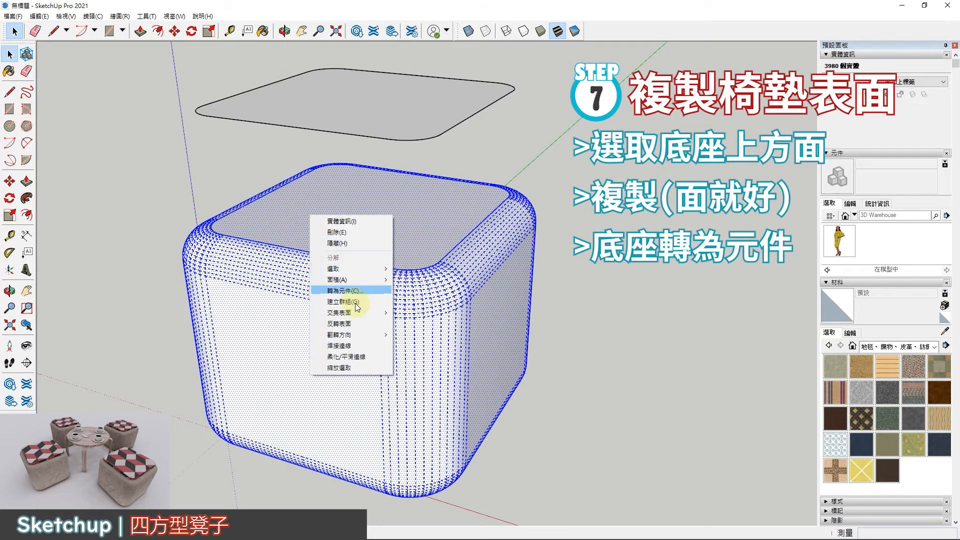
pyautogui.click(378, 292)
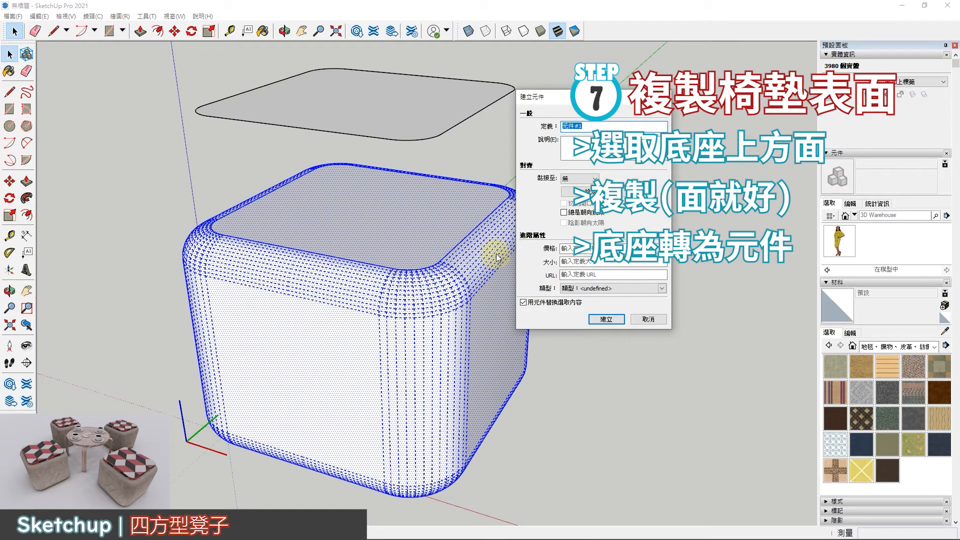
pyautogui.press('Return')
pyautogui.click(645, 172)
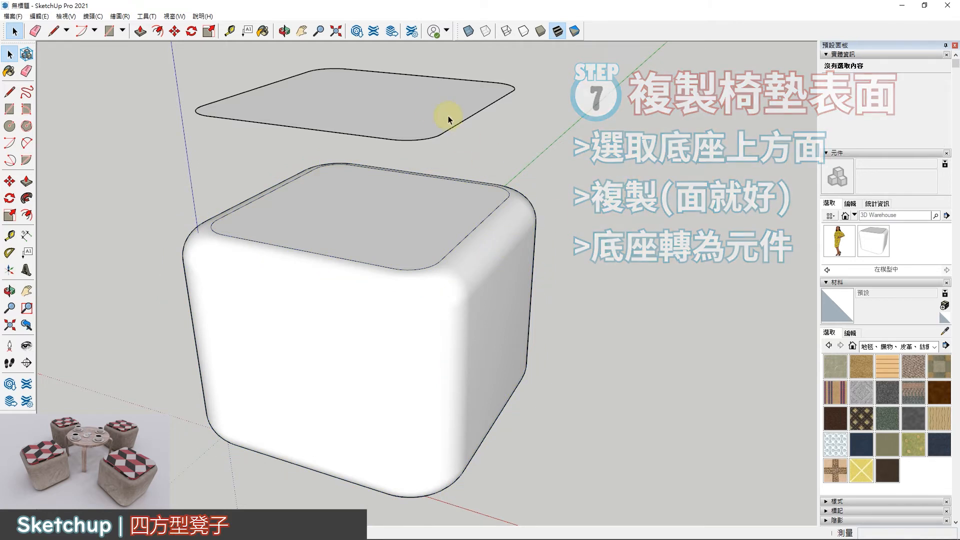
# Move the copied face straight down onto the top of the base component
pyautogui.click(427, 131)
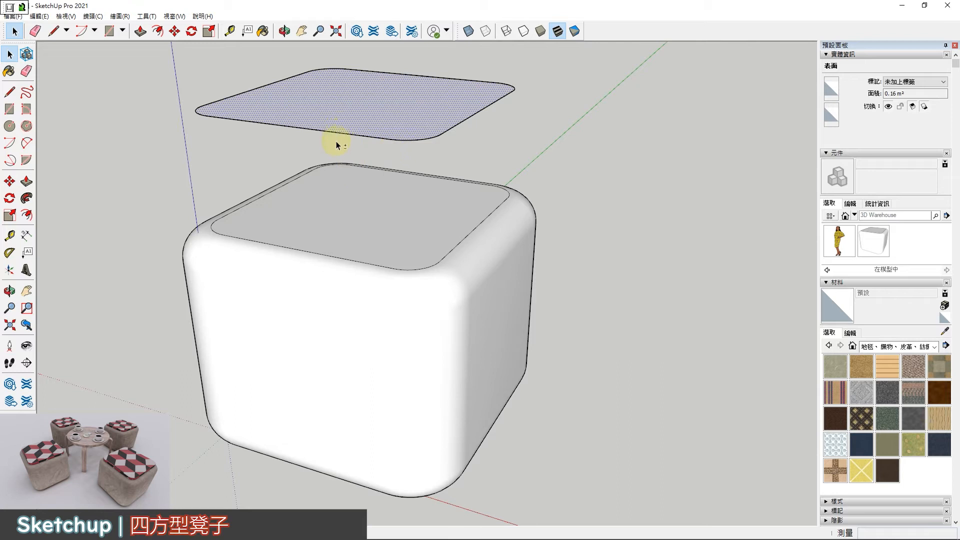
pyautogui.press('m')
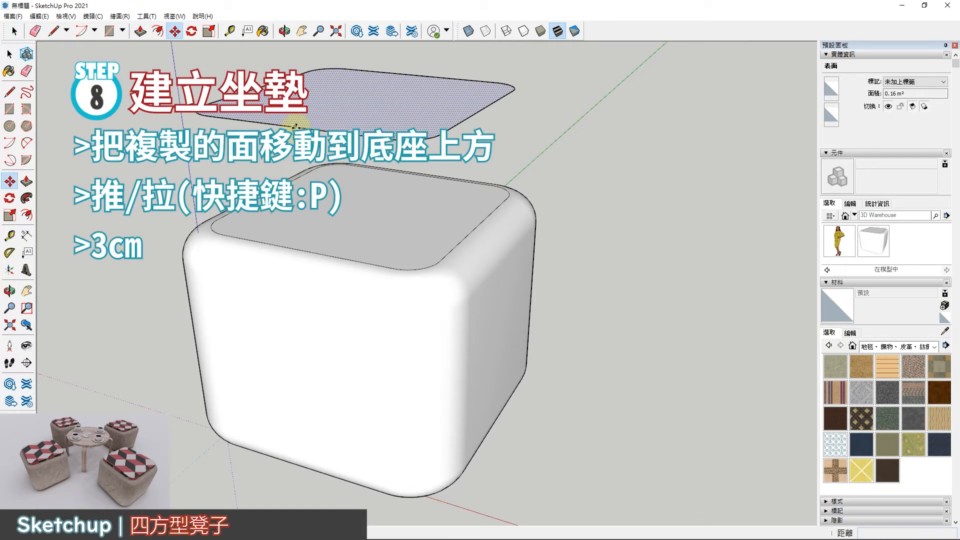
pyautogui.click(295, 125)
pyautogui.click(302, 248)
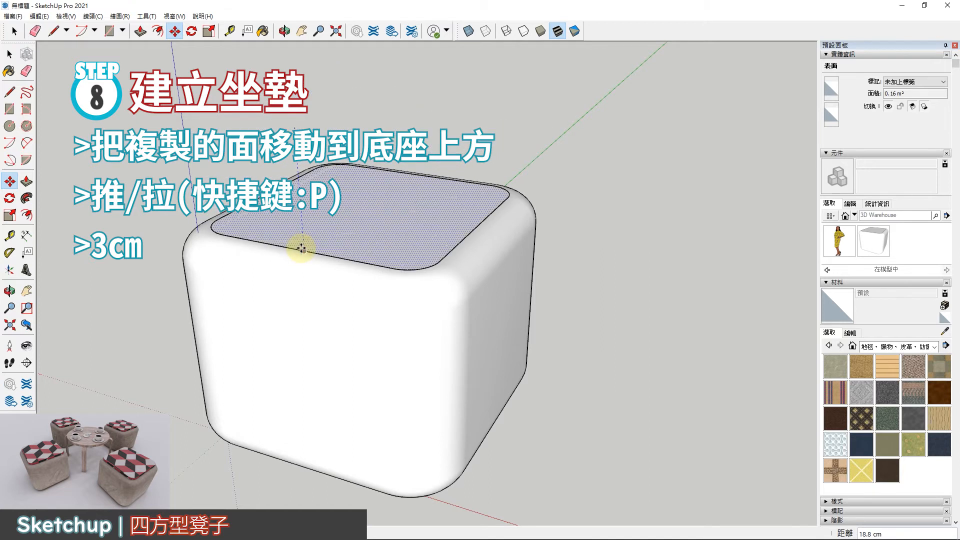
# Push/Pull the copied face up 3 cm to form the seat cushion
pyautogui.moveTo(403, 188); pyautogui.dragTo(388, 253, button='middle')
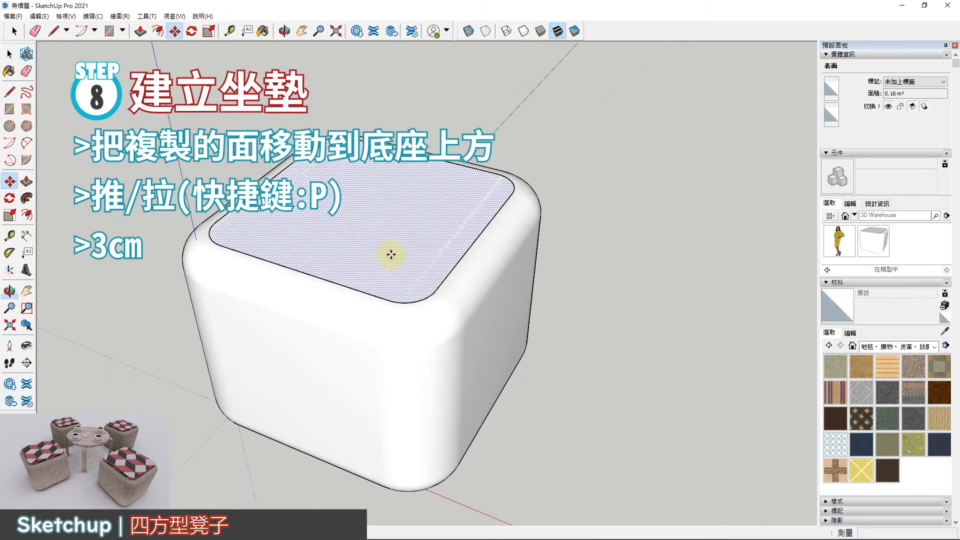
pyautogui.click(27, 181)
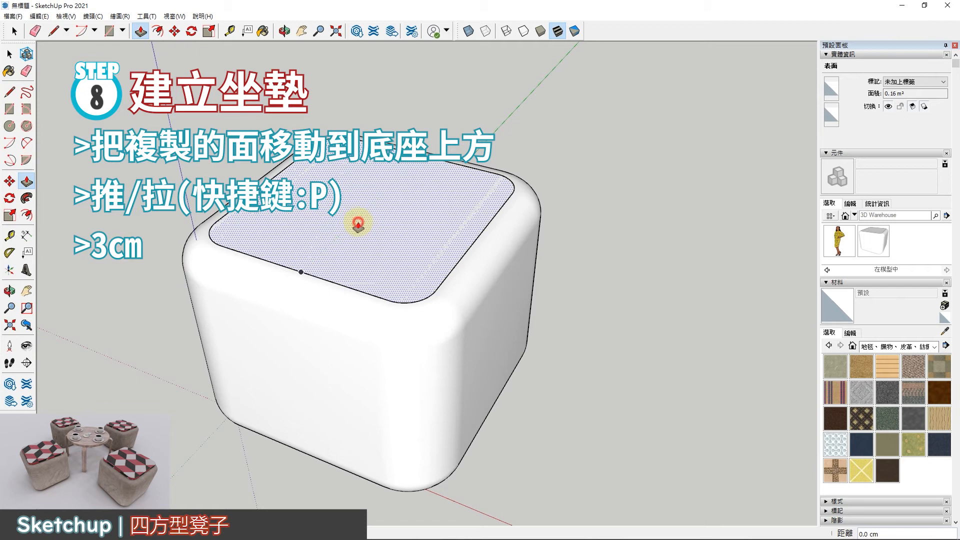
pyautogui.click(359, 219)
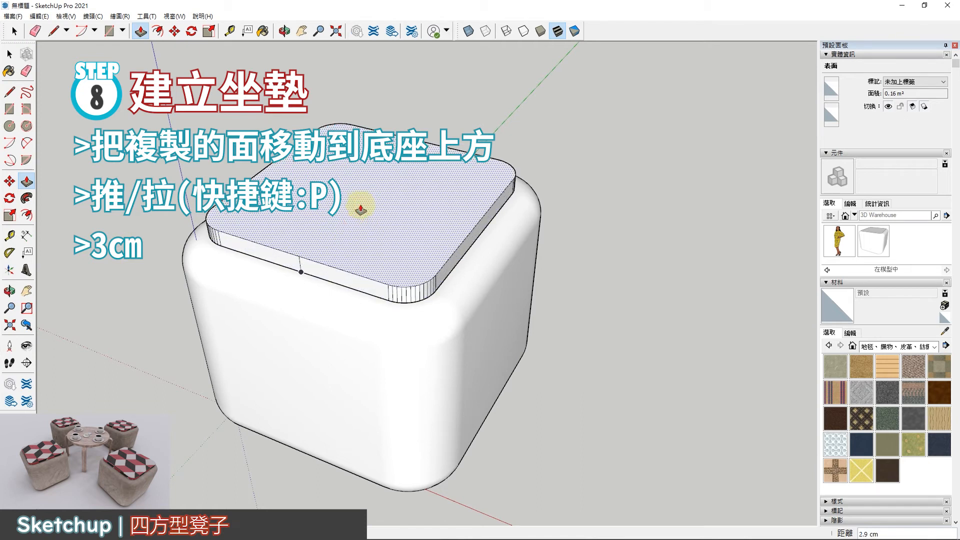
pyautogui.write('3')
pyautogui.press('Return')
# Copy the vertical midline of the cushion's side 1 cm outward along the green axis
pyautogui.moveTo(403, 188); pyautogui.dragTo(320, 157, button='middle')
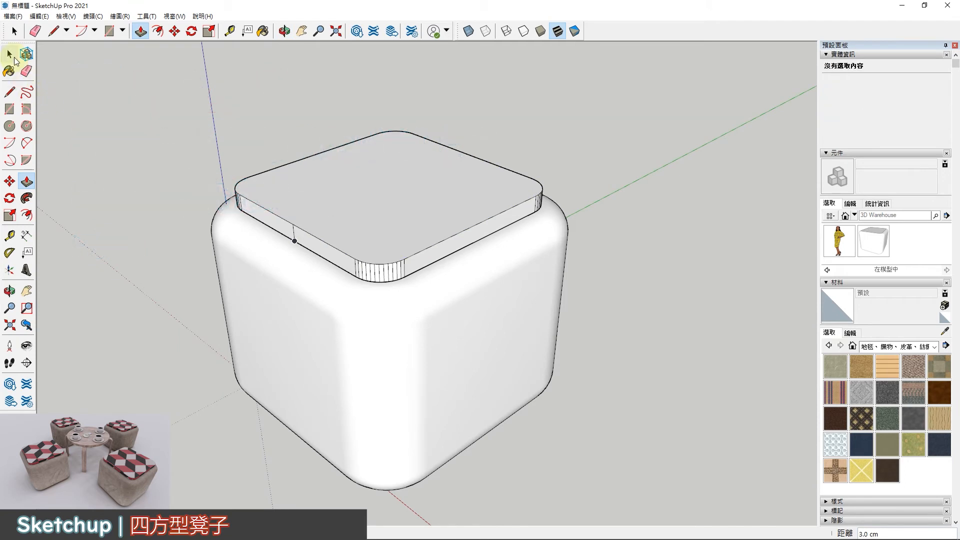
pyautogui.click(9, 54)
pyautogui.moveTo(423, 214); pyautogui.dragTo(362, 299, button='middle')
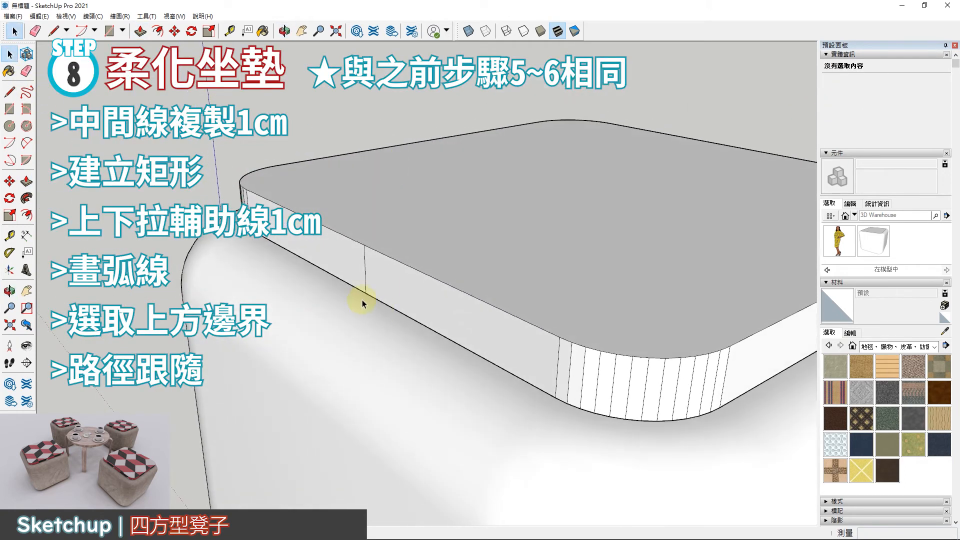
pyautogui.click(367, 273)
pyautogui.click(365, 271)
pyautogui.press('m')
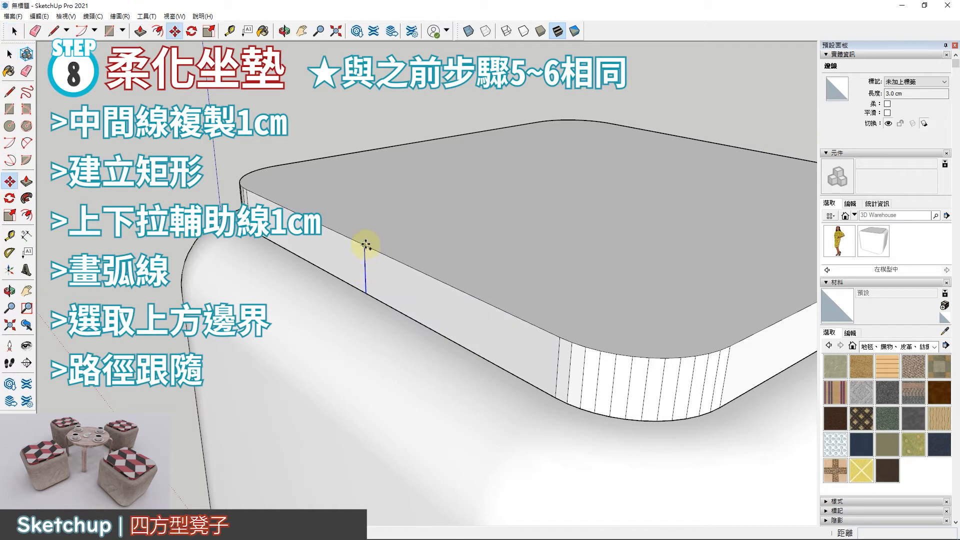
pyautogui.click(366, 245)
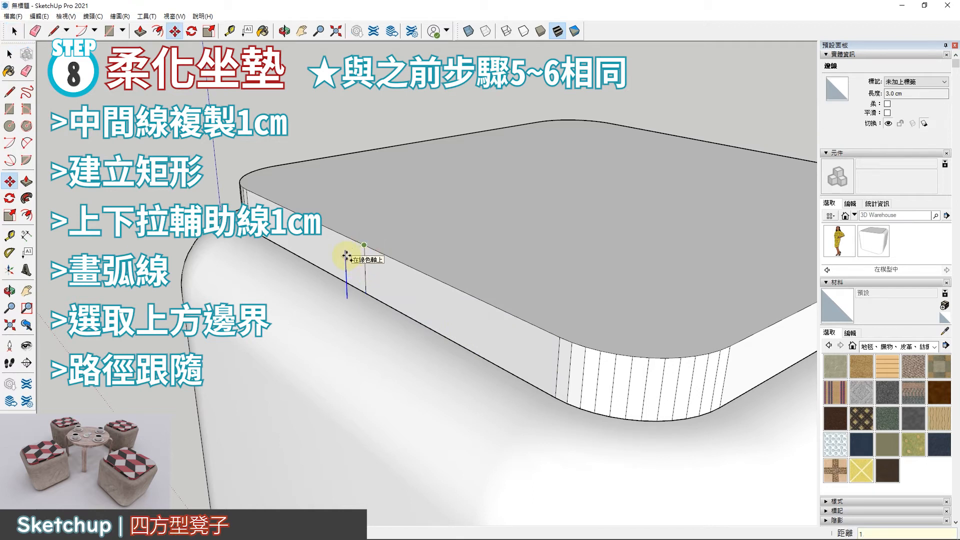
pyautogui.press('Return')
# Draw a 3 cm by 1 cm rectangle from the copied line's top end to the cushion midline's bottom end
pyautogui.scroll(5, 345, 250)
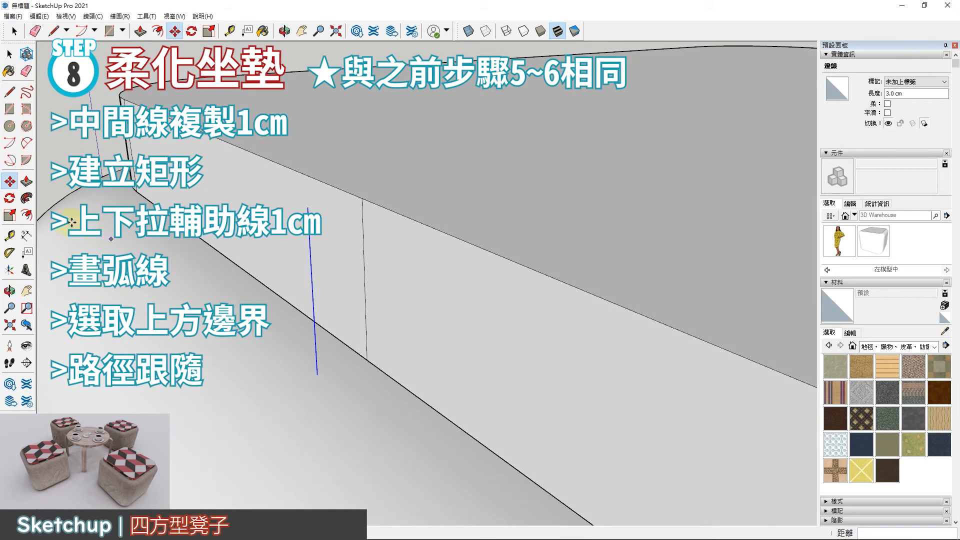
pyautogui.click(9, 109)
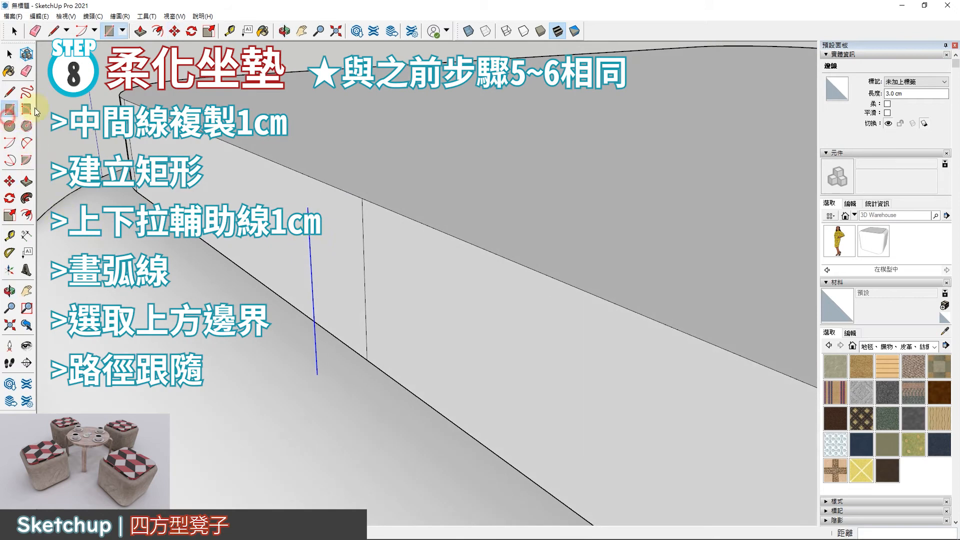
pyautogui.click(307, 207)
pyautogui.click(367, 358)
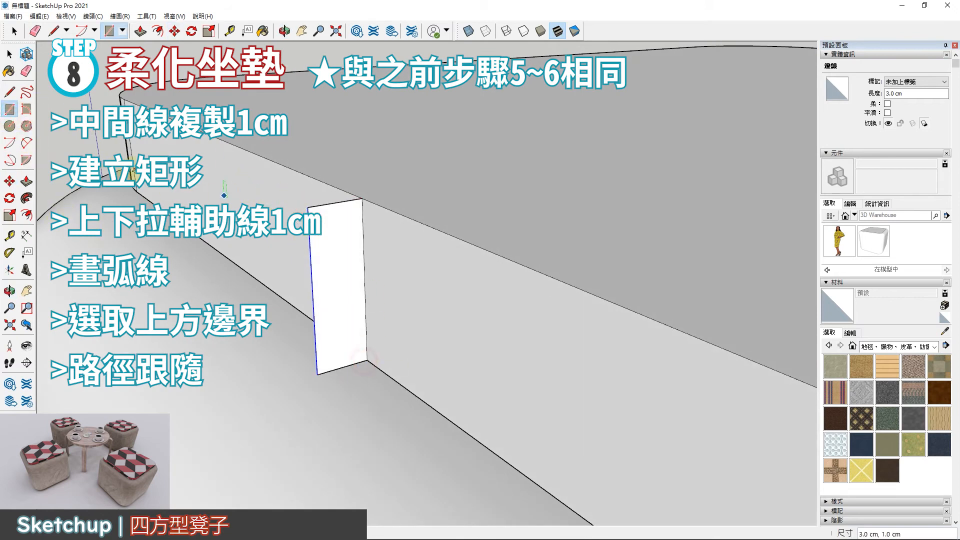
# Place guides 1 cm inside the top and bottom edges of the cushion's small upright rectangle
pyautogui.click(10, 237)
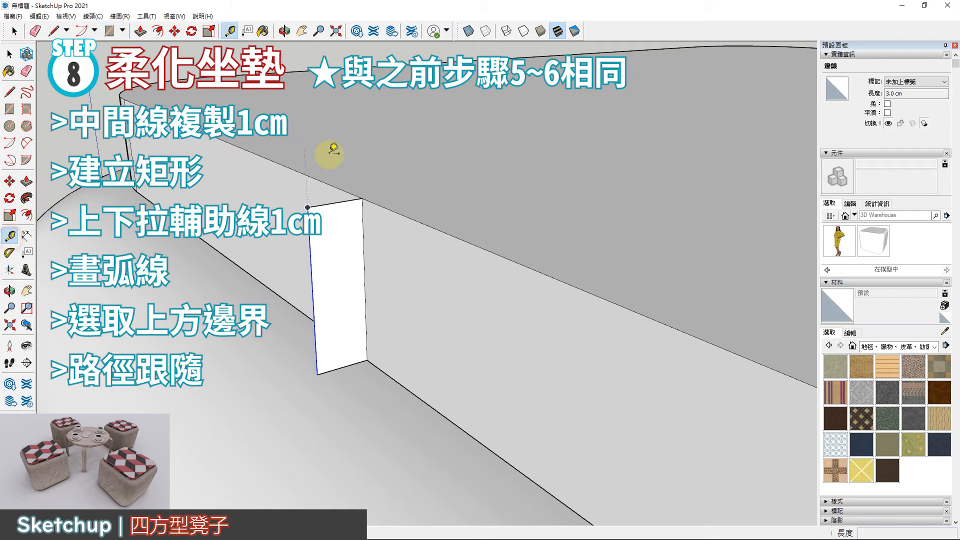
pyautogui.click(317, 205)
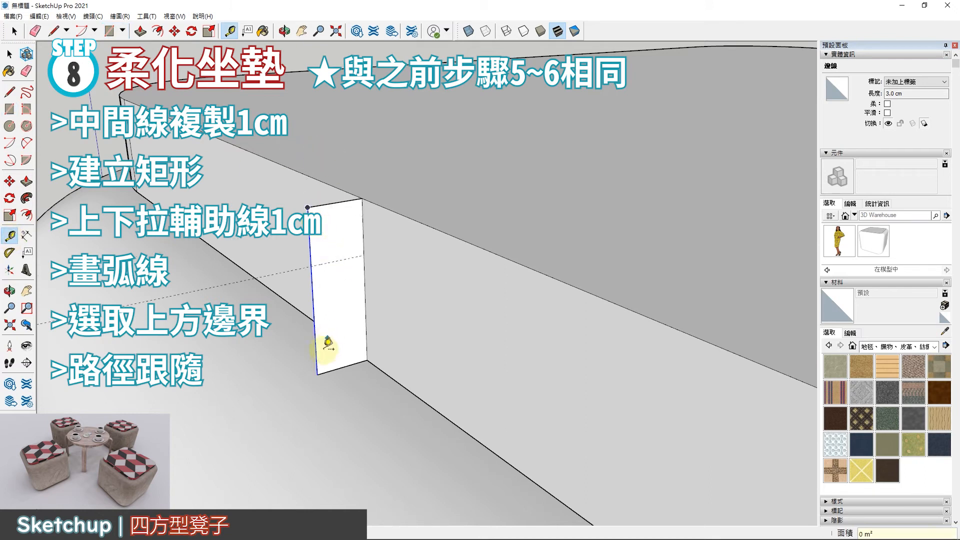
pyautogui.press('Return')
pyautogui.moveTo(354, 308); pyautogui.dragTo(345, 289, button='middle')
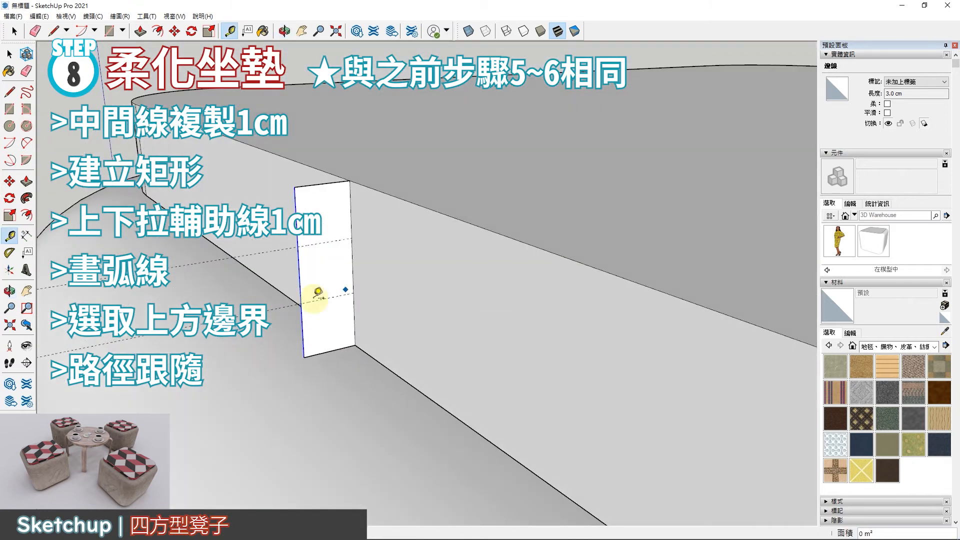
# Draw 90-degree arcs rounding the lower and upper outer corners of the cushion's small rectangle
pyautogui.click(10, 145)
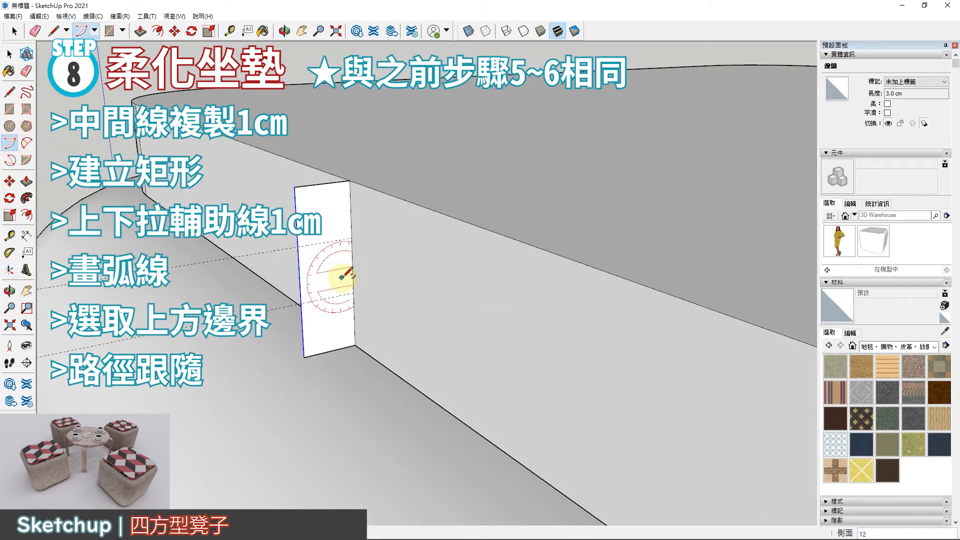
pyautogui.click(301, 303)
pyautogui.click(351, 344)
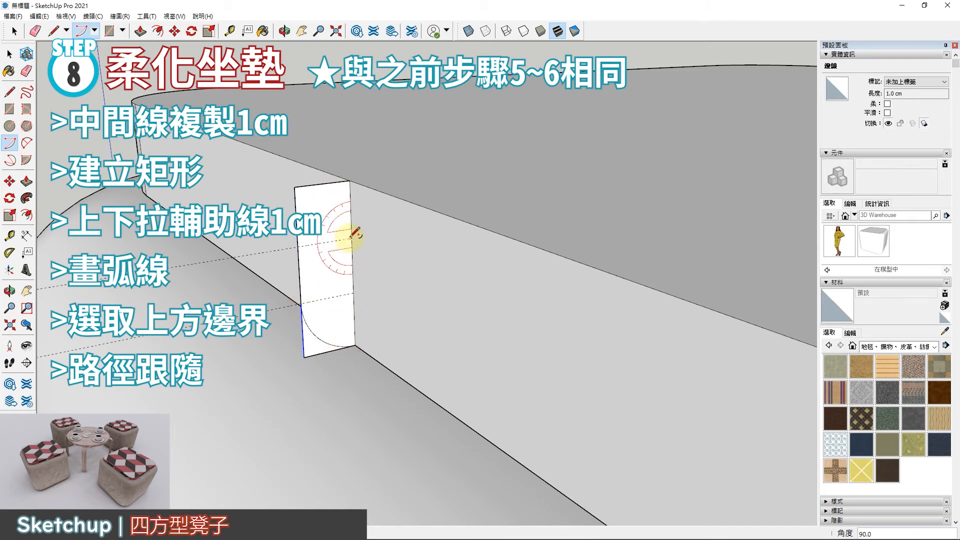
pyautogui.click(350, 180)
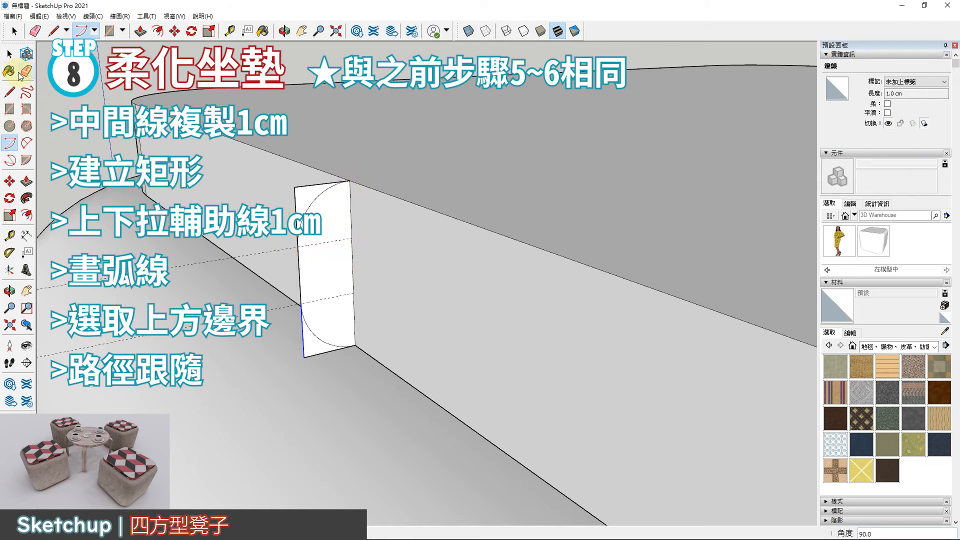
# Erase the leftover corner edges outside the two arcs so only the rounded profile remains on the cushion's side
pyautogui.click(8, 56)
pyautogui.moveTo(195, 100); pyautogui.dragTo(132, 65, button='middle')
pyautogui.click(26, 71)
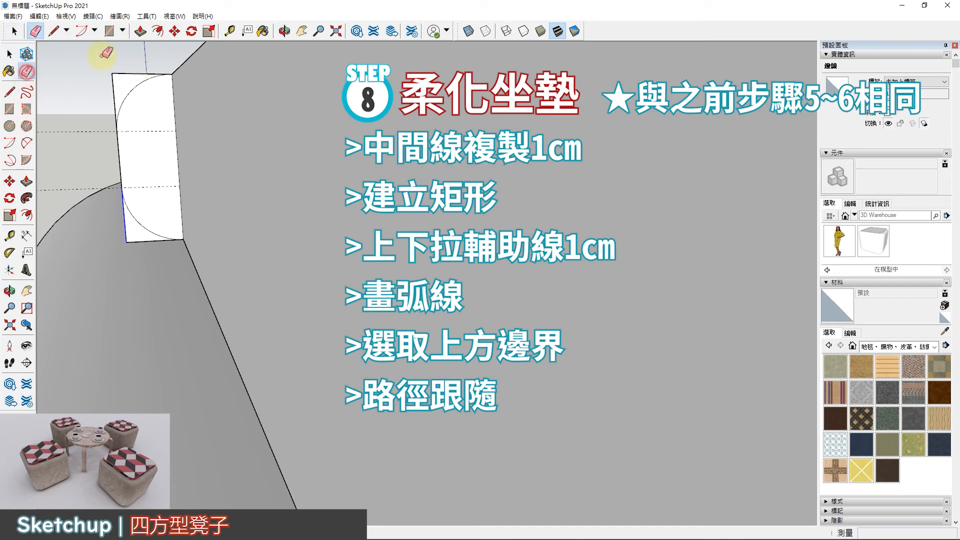
pyautogui.click(118, 78)
pyautogui.moveTo(71, 165)
pyautogui.mouseDown(button='middle')
pyautogui.moveTo(133, 210)
pyautogui.moveTo(124, 177)
pyautogui.mouseUp(button='middle')
pyautogui.moveTo(131, 139); pyautogui.dragTo(137, 138)
pyautogui.moveTo(162, 137)
pyautogui.mouseDown(button='middle')
pyautogui.moveTo(172, 195)
pyautogui.moveTo(173, 106)
pyautogui.mouseUp(button='middle')
pyautogui.moveTo(157, 143)
pyautogui.mouseDown(button='middle')
pyautogui.moveTo(204, 207)
pyautogui.moveTo(274, 203)
pyautogui.moveTo(310, 227)
pyautogui.moveTo(245, 203)
pyautogui.mouseUp(button='middle')
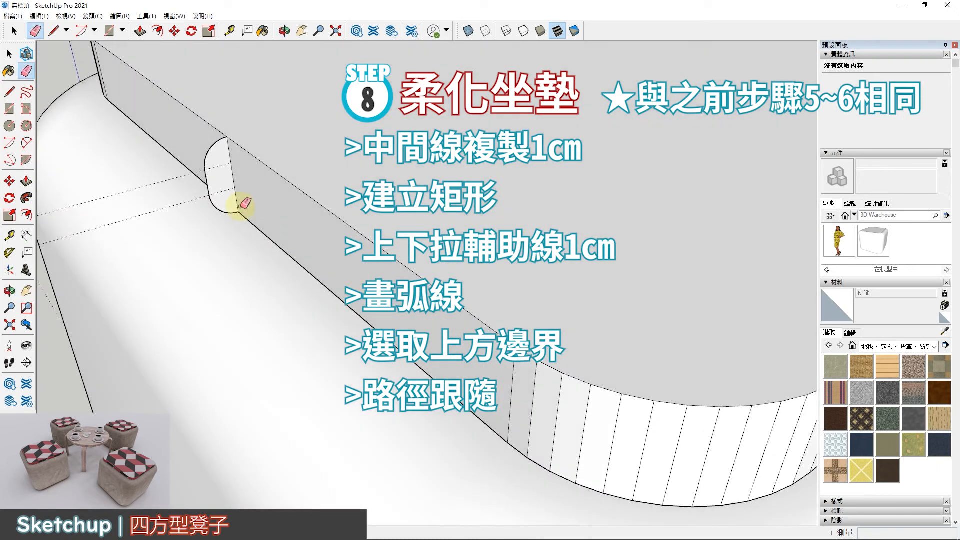
# Sweep the rounded profile around the cushion's top boundary edges with Follow Me, leaving the top face out of the path selection
pyautogui.scroll(-7, 75, 157)
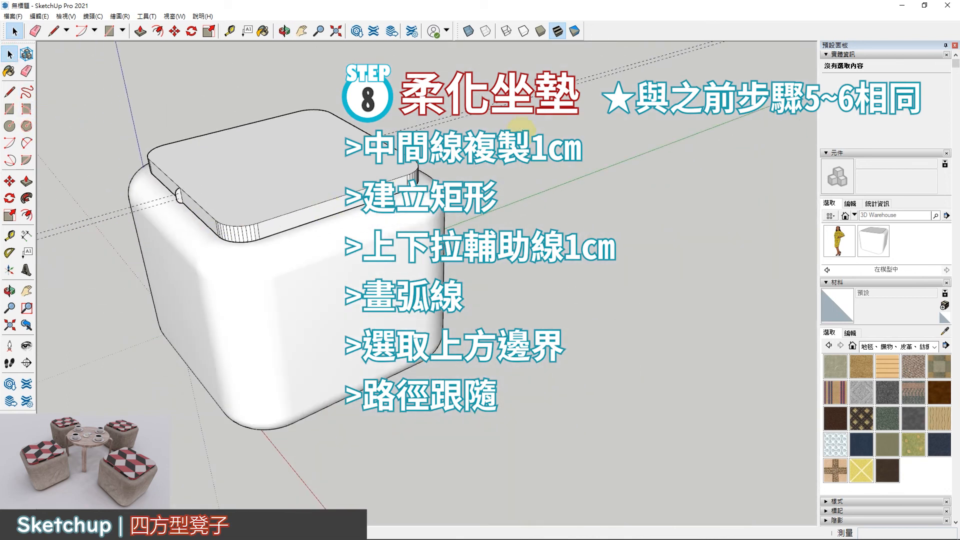
pyautogui.moveTo(382, 250); pyautogui.dragTo(275, 182, button='middle')
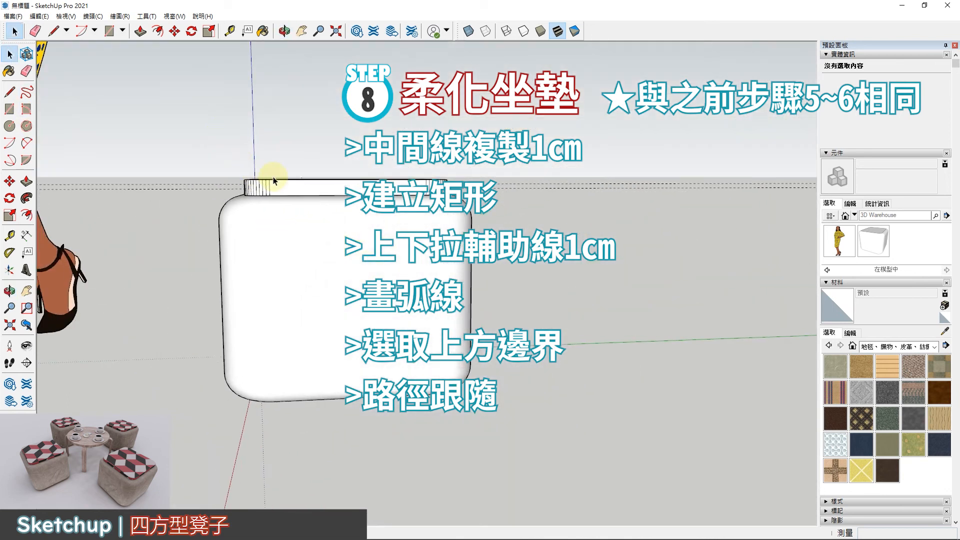
pyautogui.scroll(5, 359, 153)
pyautogui.moveTo(359, 153); pyautogui.dragTo(196, 243, button='middle')
pyautogui.moveTo(112, 170); pyautogui.dragTo(795, 214)
pyautogui.scroll(-1, 641, 228)
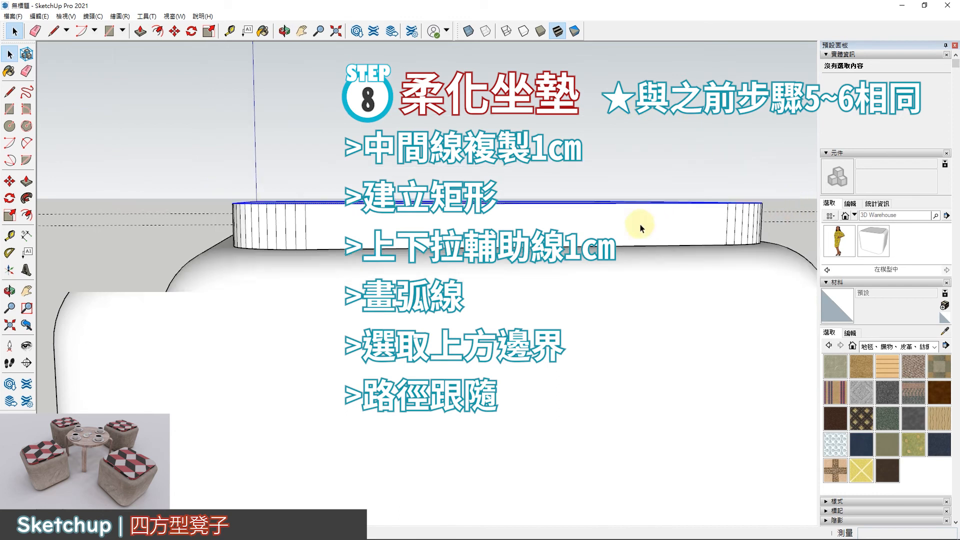
pyautogui.scroll(-2, 642, 227)
pyautogui.moveTo(382, 324); pyautogui.dragTo(465, 380, button='middle')
pyautogui.scroll(4, 398, 199)
pyautogui.keyDown('shift'); pyautogui.click(452, 214); pyautogui.keyUp('shift')
pyautogui.moveTo(282, 299); pyautogui.dragTo(545, 205, button='middle')
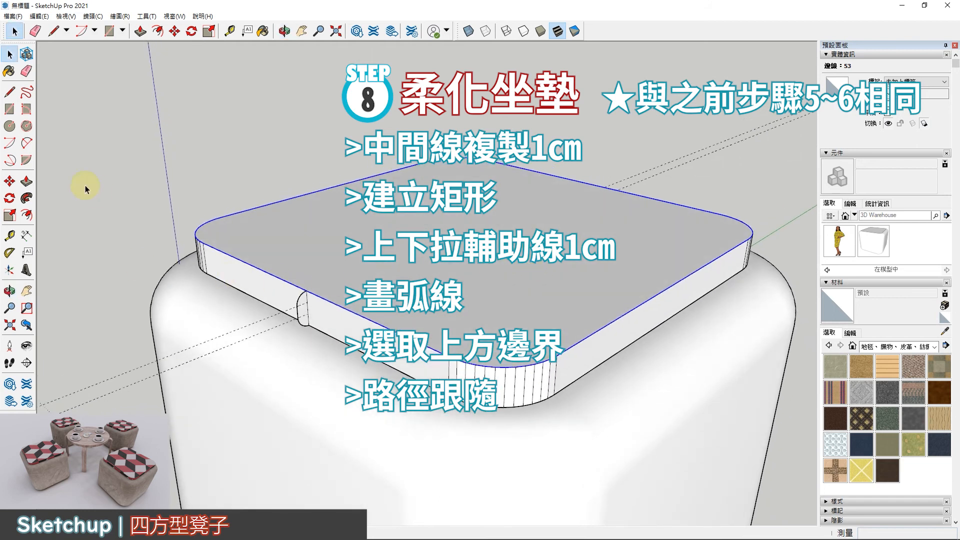
pyautogui.click(27, 199)
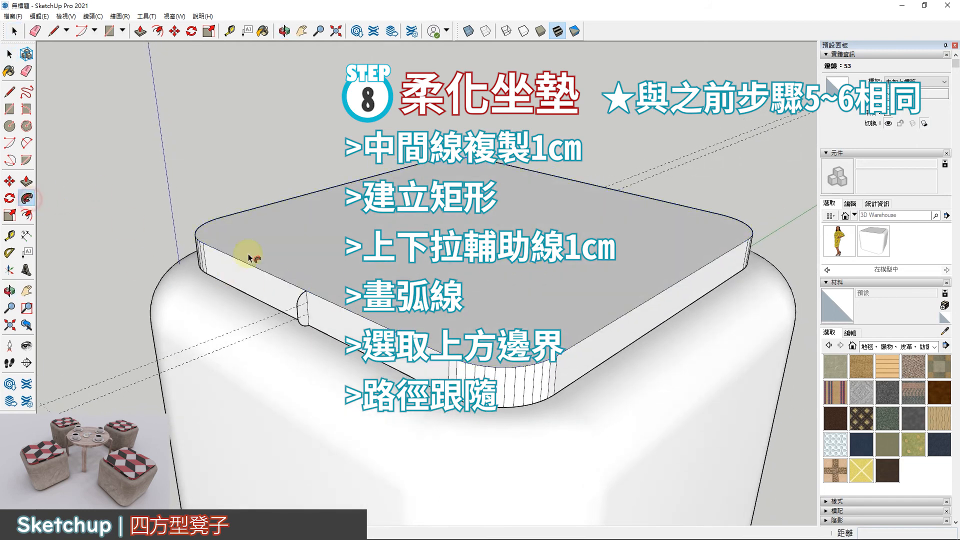
pyautogui.click(303, 307)
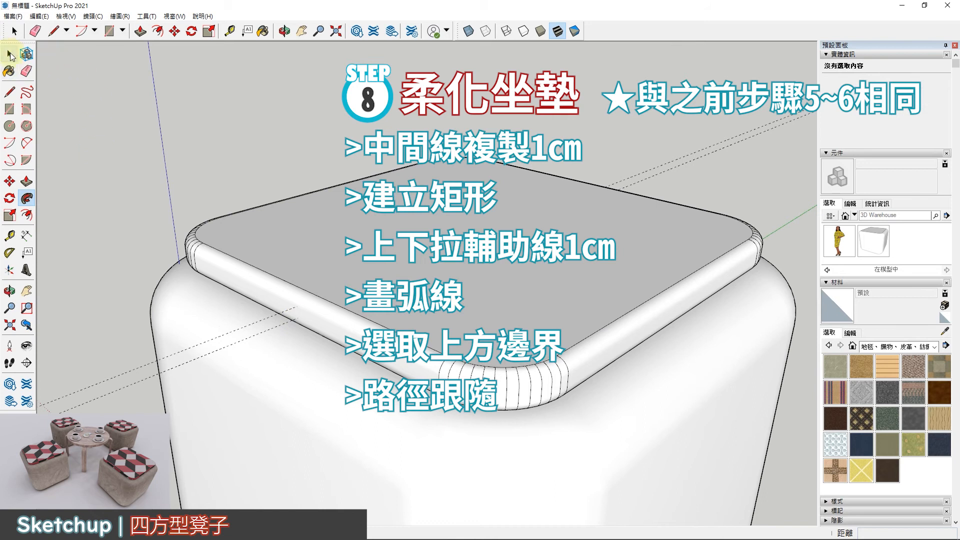
# Turn the entire connected seat cushion geometry into a component with the default settings
pyautogui.click(9, 55)
pyautogui.tripleClick(421, 270)
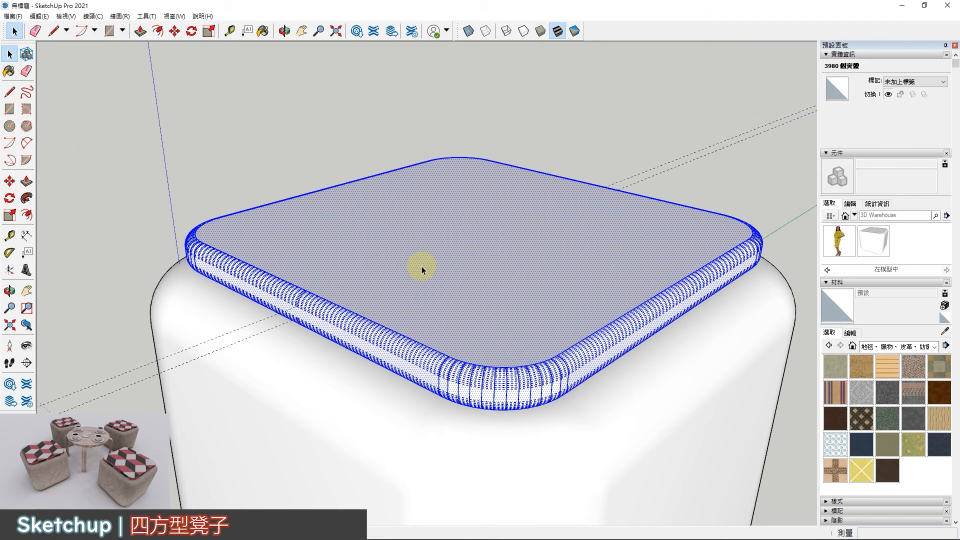
pyautogui.press('g')
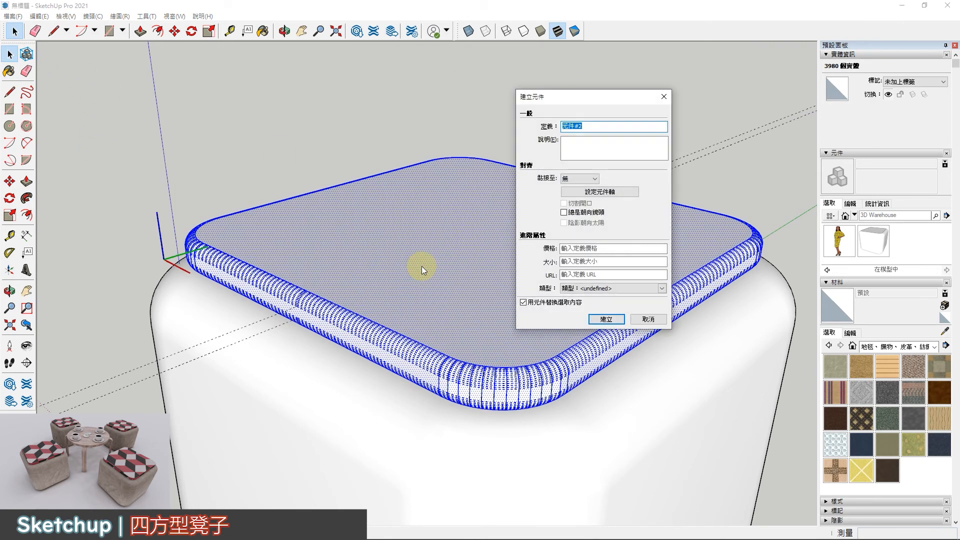
pyautogui.press('Return')
pyautogui.click(300, 141)
# Paint the stool's rounded base with the striped wallpaper material 壁紙條紋
pyautogui.scroll(-6, 456, 231)
pyautogui.moveTo(336, 314); pyautogui.dragTo(382, 295, button='middle')
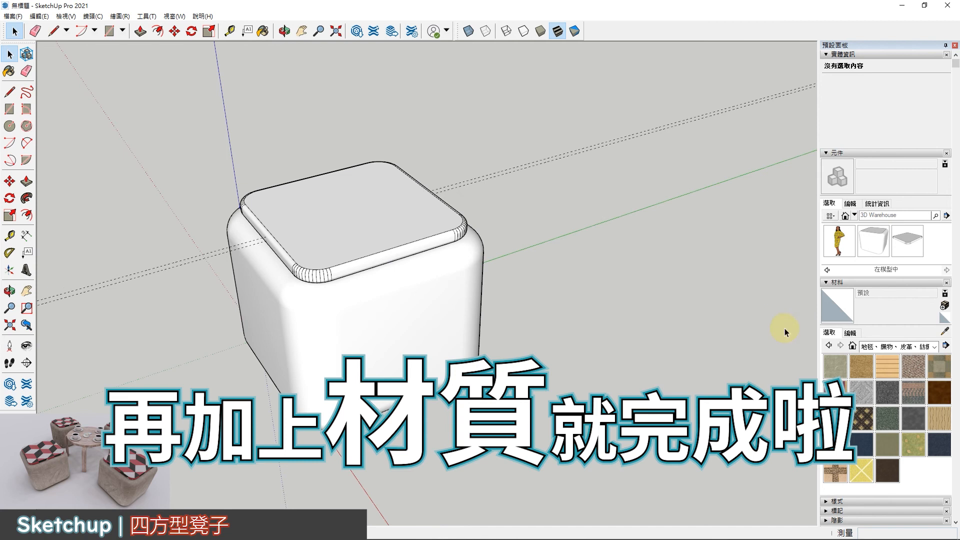
pyautogui.click(889, 370)
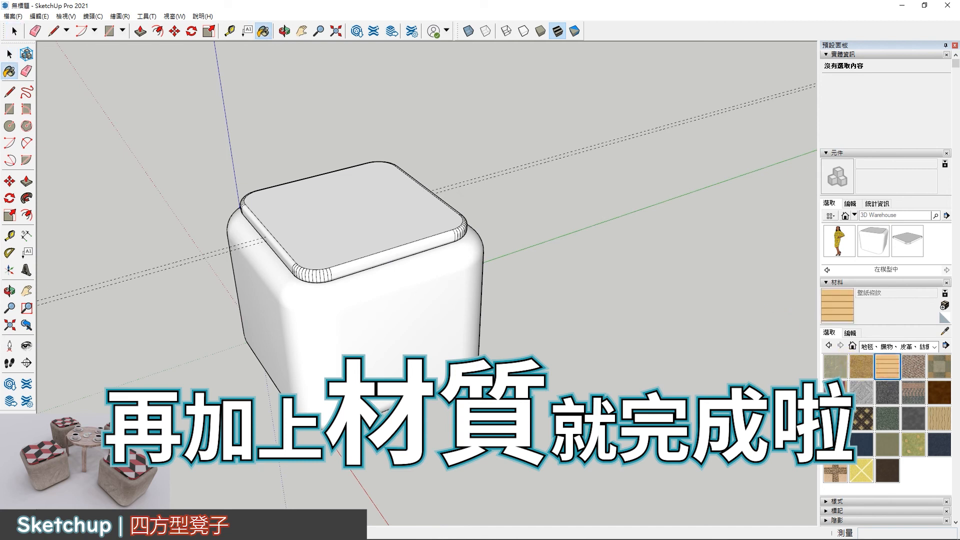
pyautogui.click(408, 339)
pyautogui.moveTo(378, 360)
pyautogui.mouseDown(button='middle')
pyautogui.moveTo(376, 344)
pyautogui.moveTo(394, 350)
pyautogui.mouseUp(button='middle')
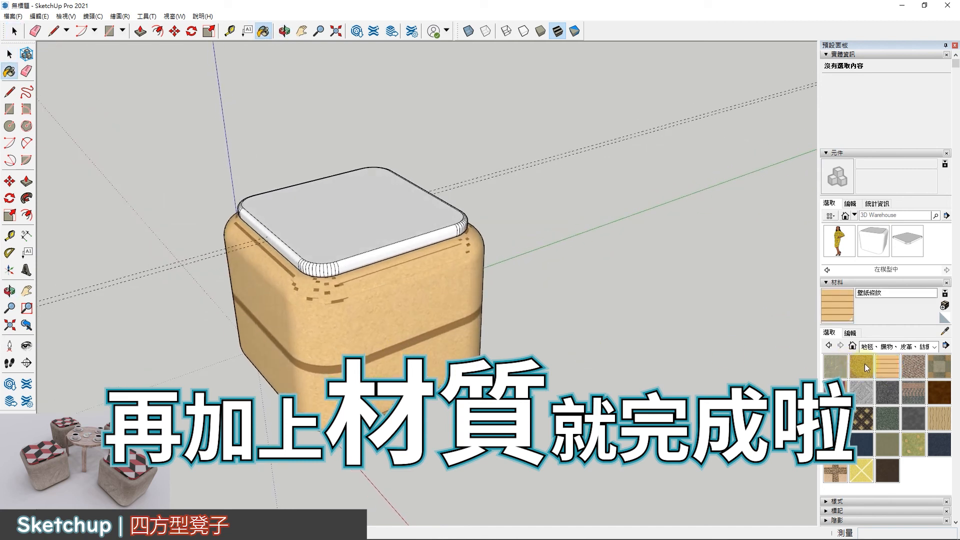
# Paint the seat cushion with the blue suede material 藍色麂皮絨
pyautogui.click(939, 443)
pyautogui.click(340, 226)
pyautogui.moveTo(380, 290)
pyautogui.mouseDown(button='middle')
pyautogui.moveTo(390, 275)
pyautogui.moveTo(386, 288)
pyautogui.mouseUp(button='middle')
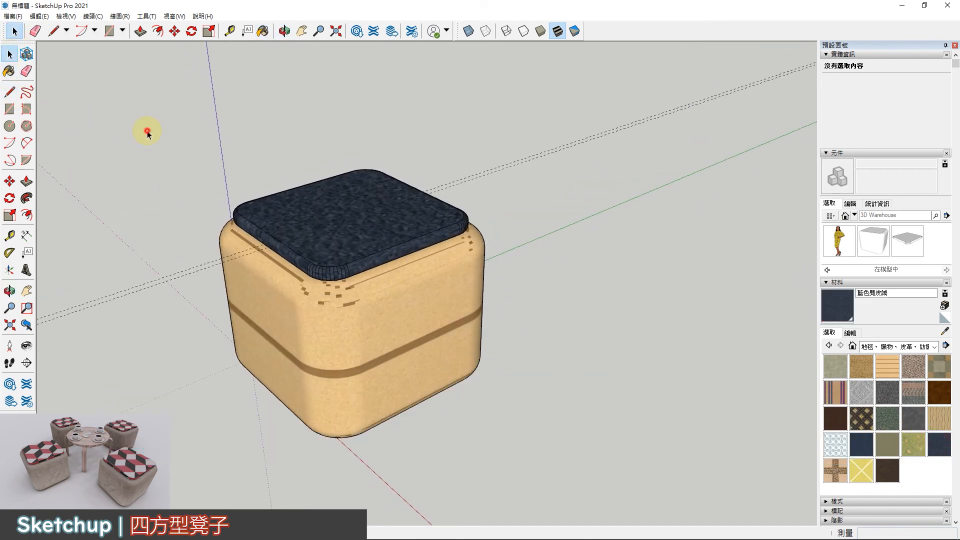
pyautogui.keyDown('shift'); pyautogui.moveTo(210, 189); pyautogui.dragTo(331, 189, button='middle'); pyautogui.keyUp('shift')
pyautogui.press('space')
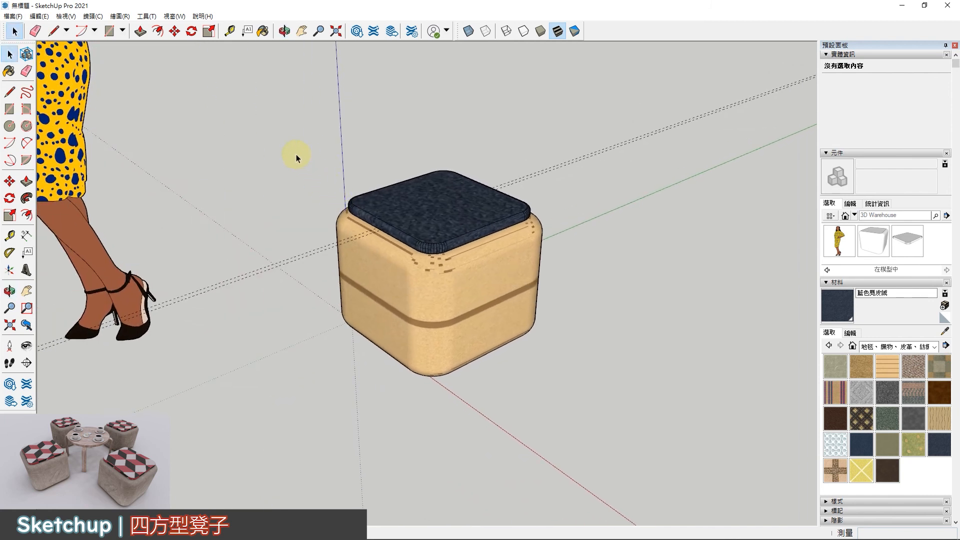